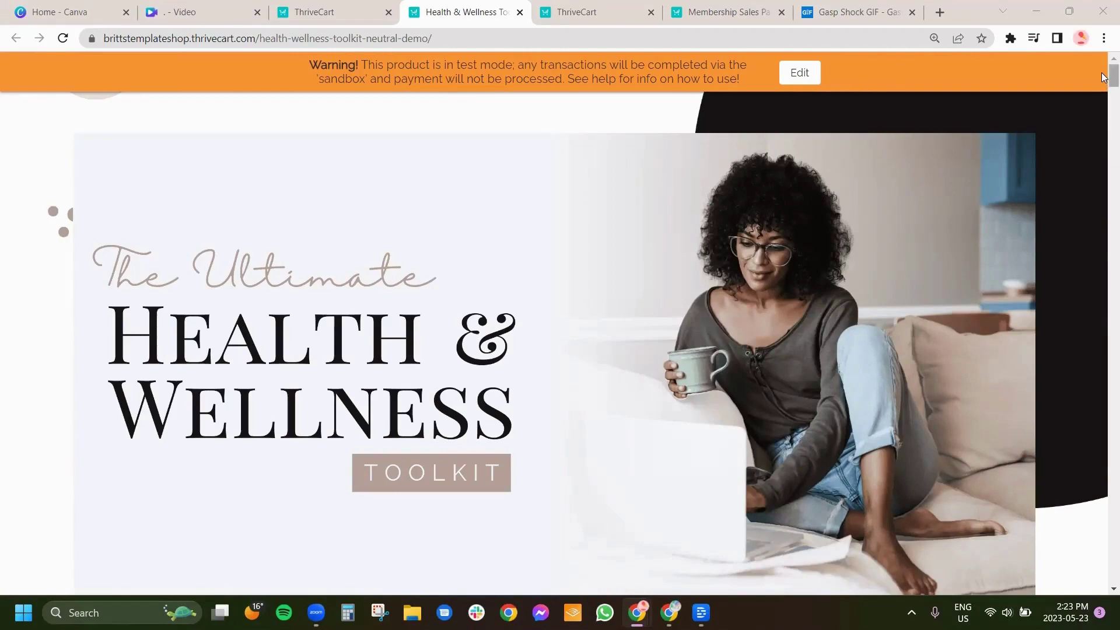
Step: Scroll the live Health & Wellness Toolkit page down from the hero to its video section
{"action": "left_click_drag", "start_coordinate": [1103, 77], "coordinate": [1103, 151]}
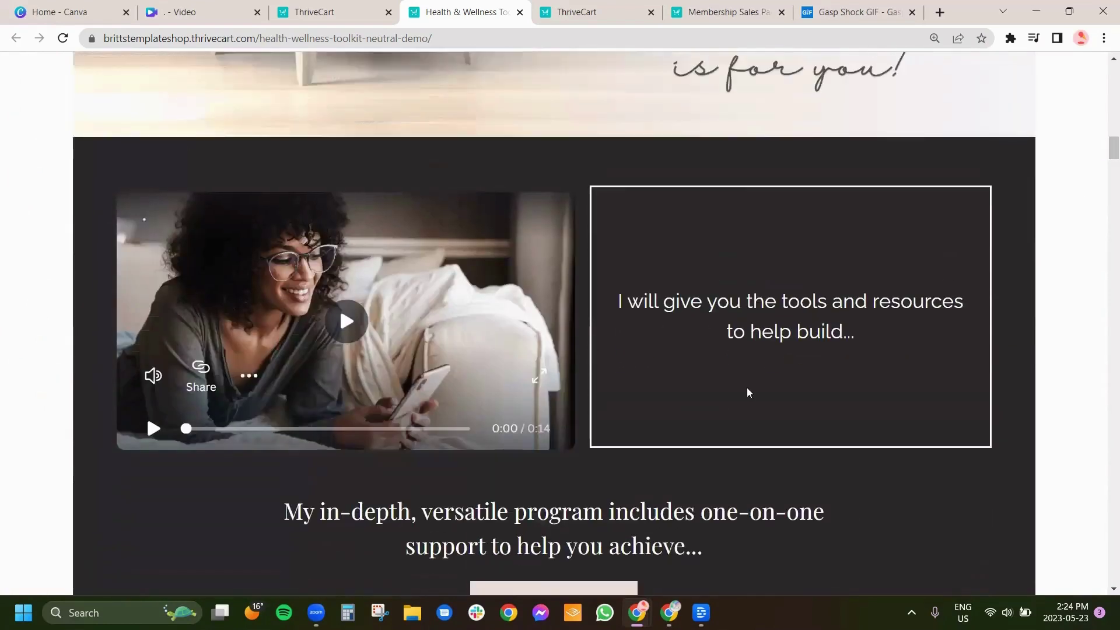
Step: In the ThriveCart editor, add a second video block above the existing one at video size 100
{"action": "left_click", "coordinate": [345, 12]}
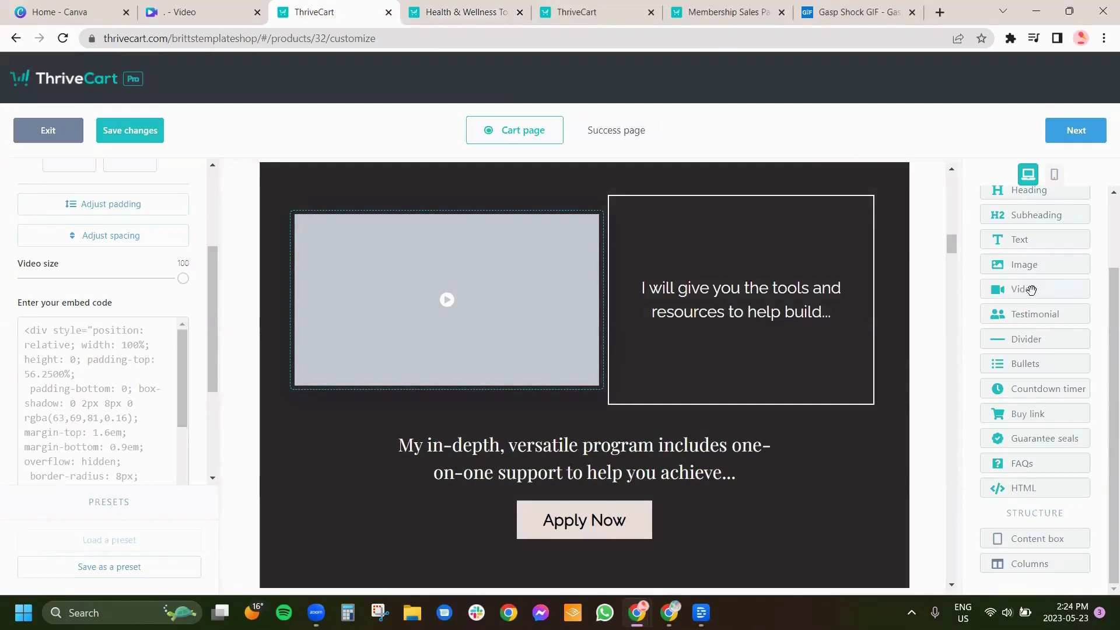
{"action": "left_click_drag", "start_coordinate": [1031, 290], "coordinate": [457, 285]}
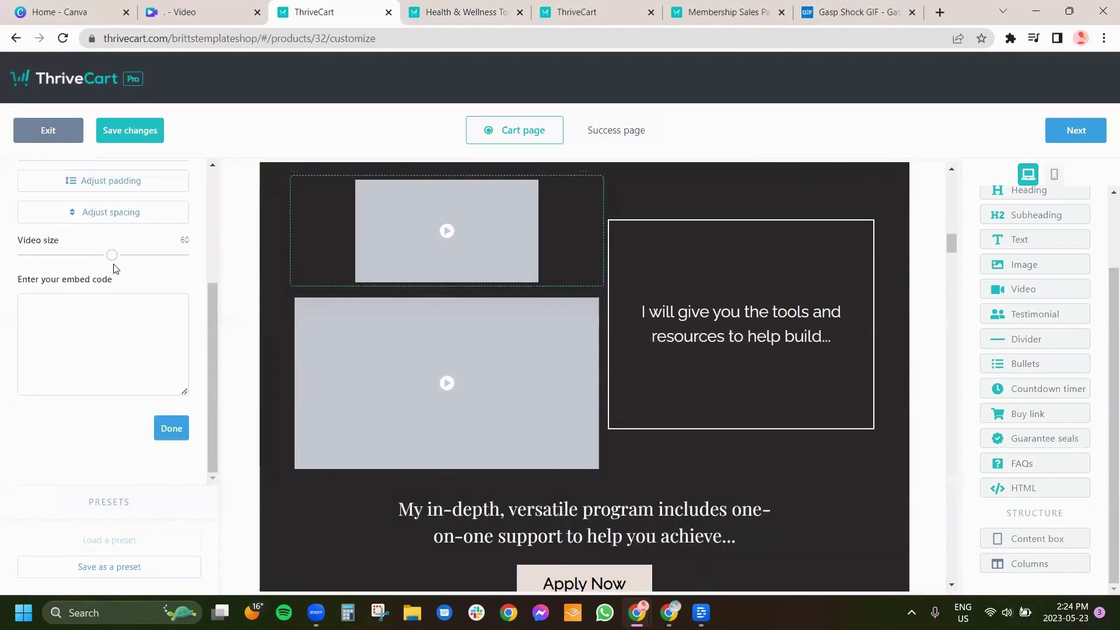
{"action": "left_click_drag", "start_coordinate": [112, 264], "coordinate": [189, 262]}
{"action": "left_click", "coordinate": [233, 298]}
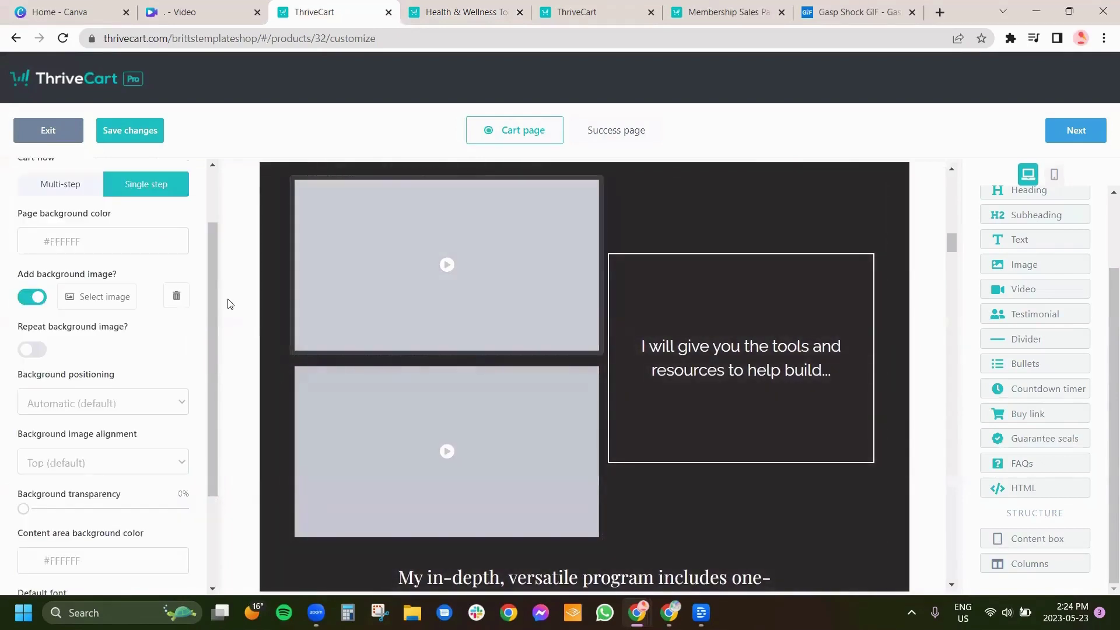
Step: Delete the added top video block, leaving only the original video beside the text box
{"action": "mouse_move", "coordinate": [548, 220]}
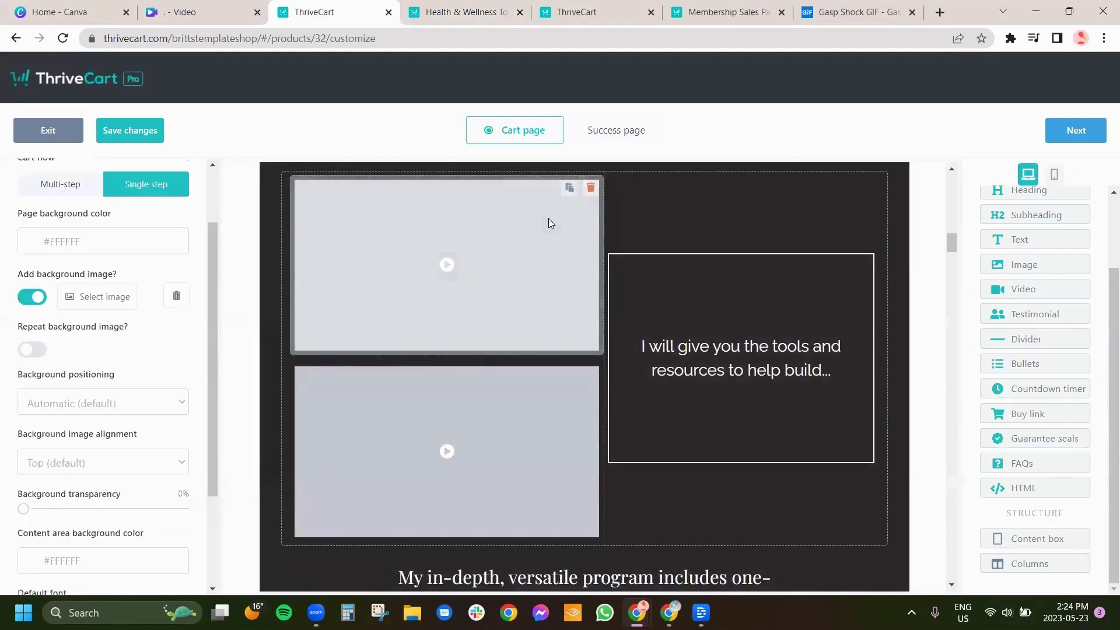
{"action": "left_click", "coordinate": [589, 188]}
{"action": "left_click", "coordinate": [716, 209]}
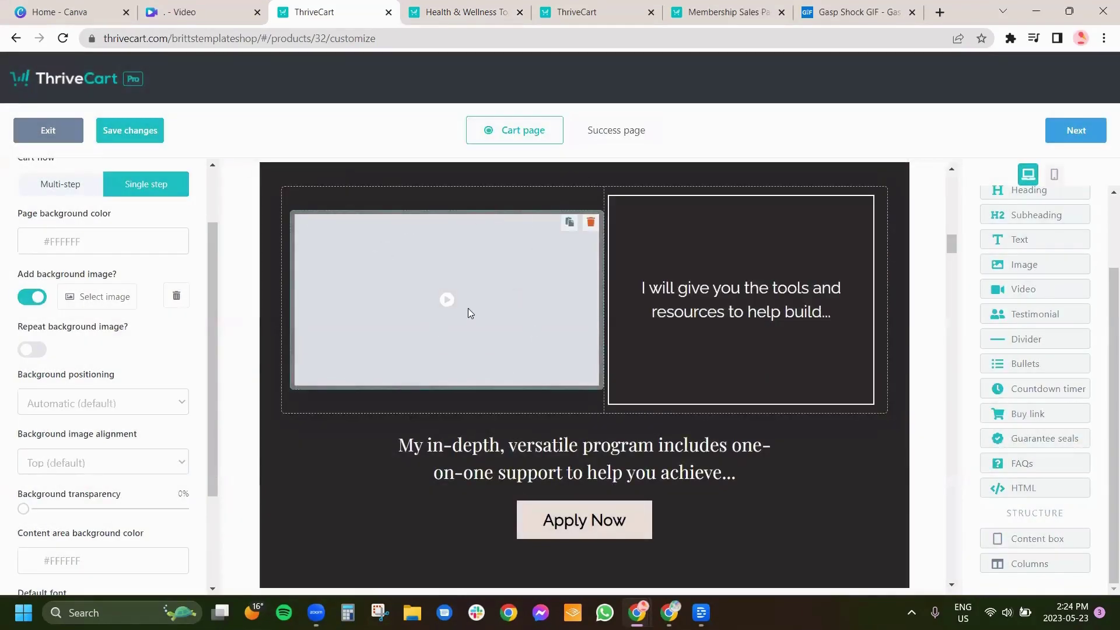
{"action": "key", "text": "ctrl+Tab"}
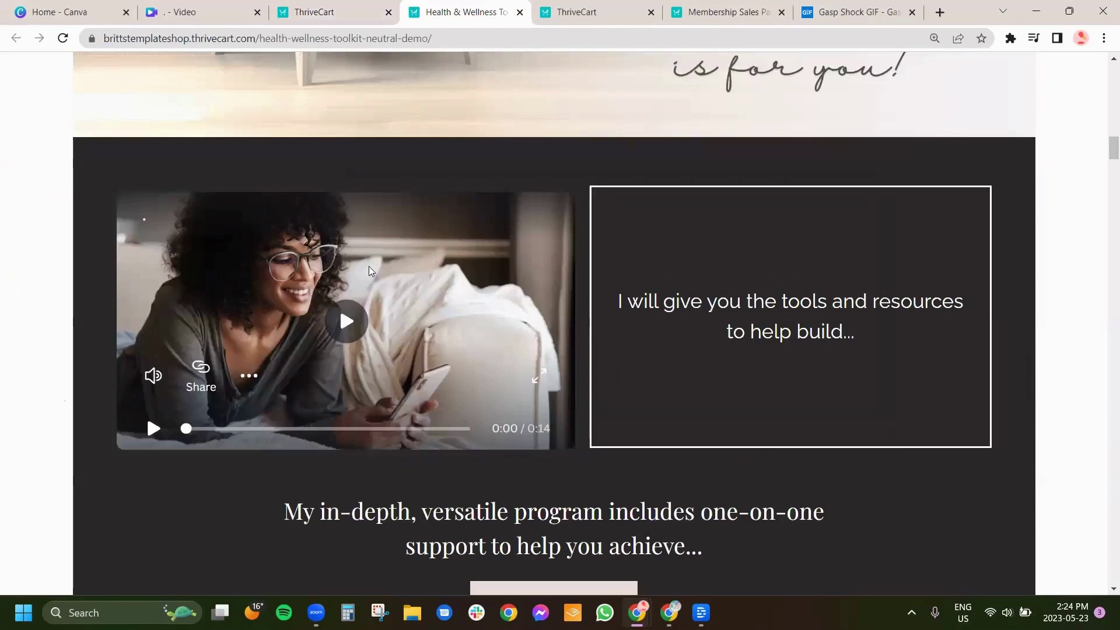
{"action": "left_click", "coordinate": [330, 10]}
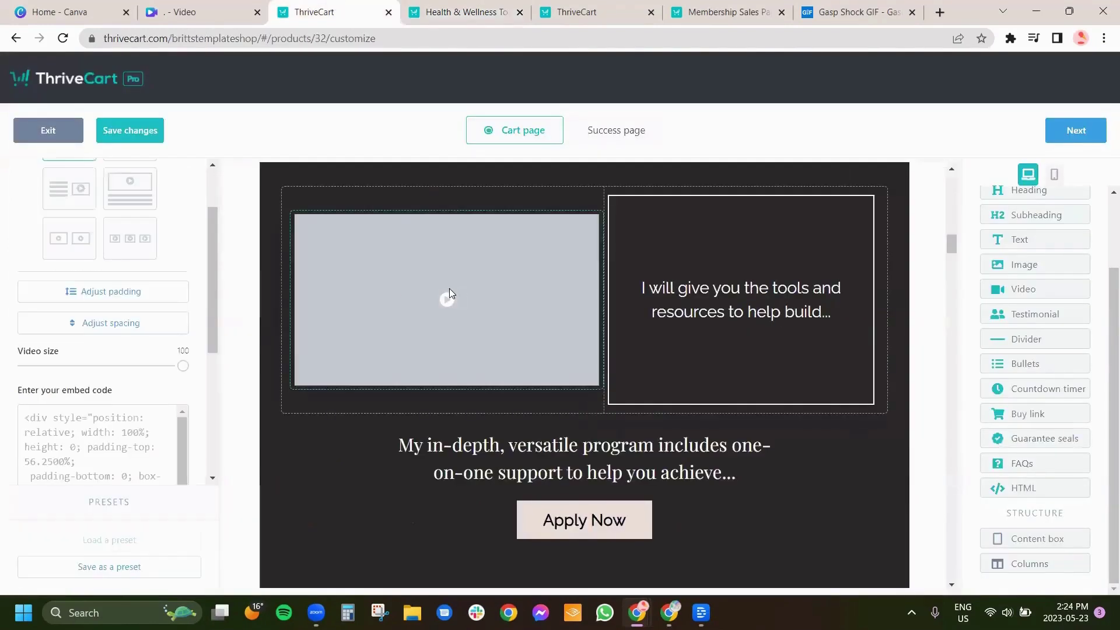
{"action": "scroll", "coordinate": [210, 263], "scroll_direction": "down", "scroll_amount": 1}
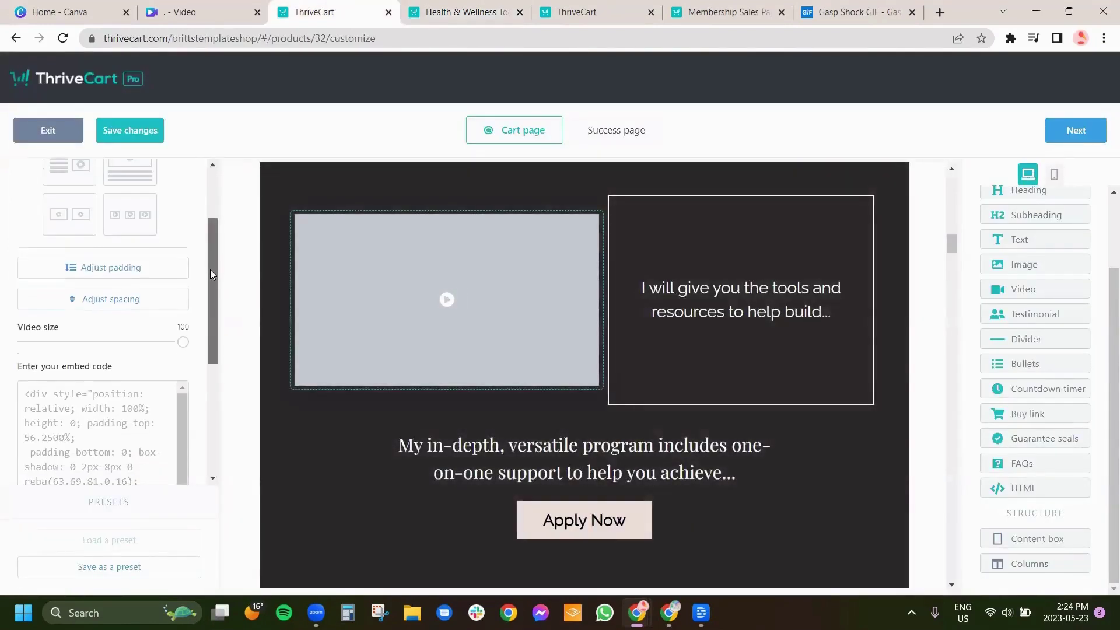
{"action": "left_click_drag", "start_coordinate": [210, 269], "coordinate": [208, 321]}
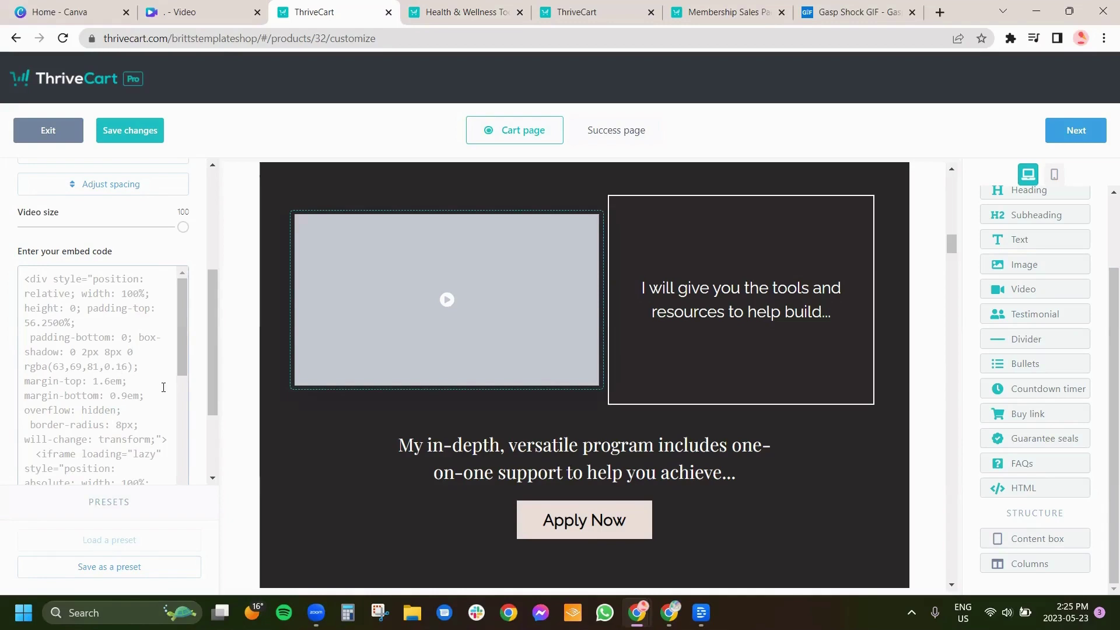
Step: Show the live Health & Wellness page scrolled down to the 0:14 embedded video beside the tools text
{"action": "left_click", "coordinate": [440, 12]}
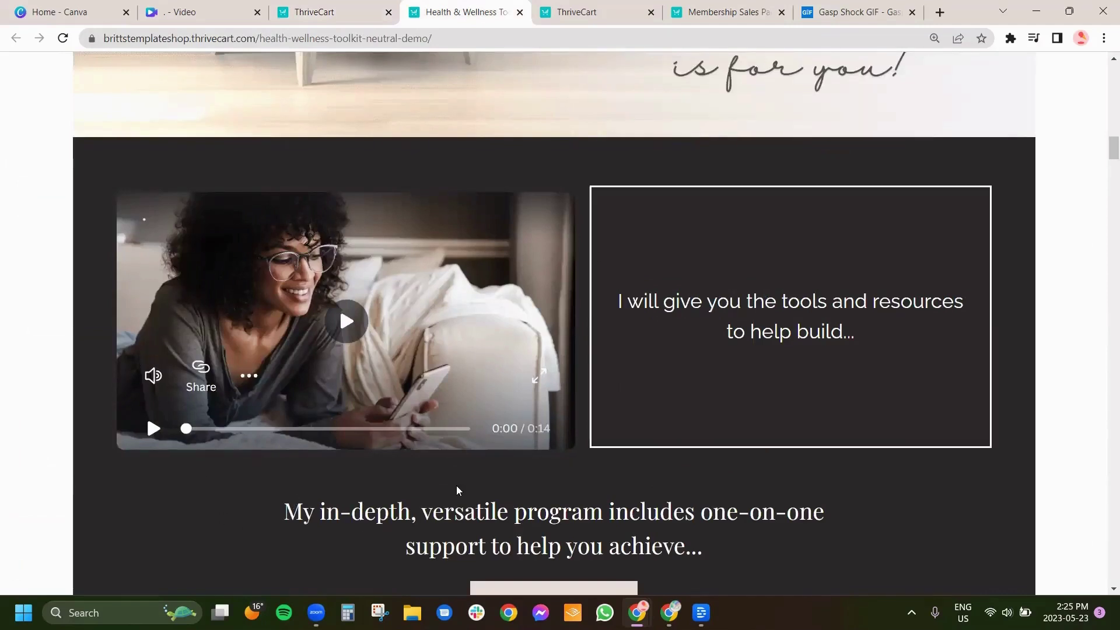
{"action": "scroll", "coordinate": [420, 479], "scroll_direction": "up", "scroll_amount": 15}
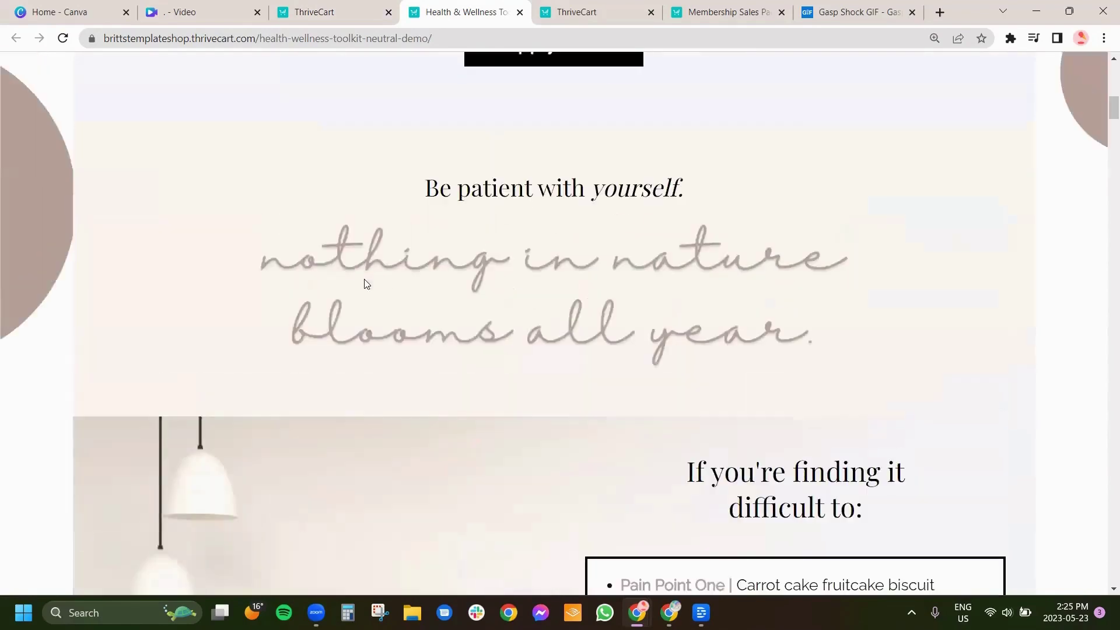
{"action": "scroll", "coordinate": [280, 209], "scroll_direction": "down", "scroll_amount": 4}
{"action": "scroll", "coordinate": [412, 247], "scroll_direction": "down", "scroll_amount": 5}
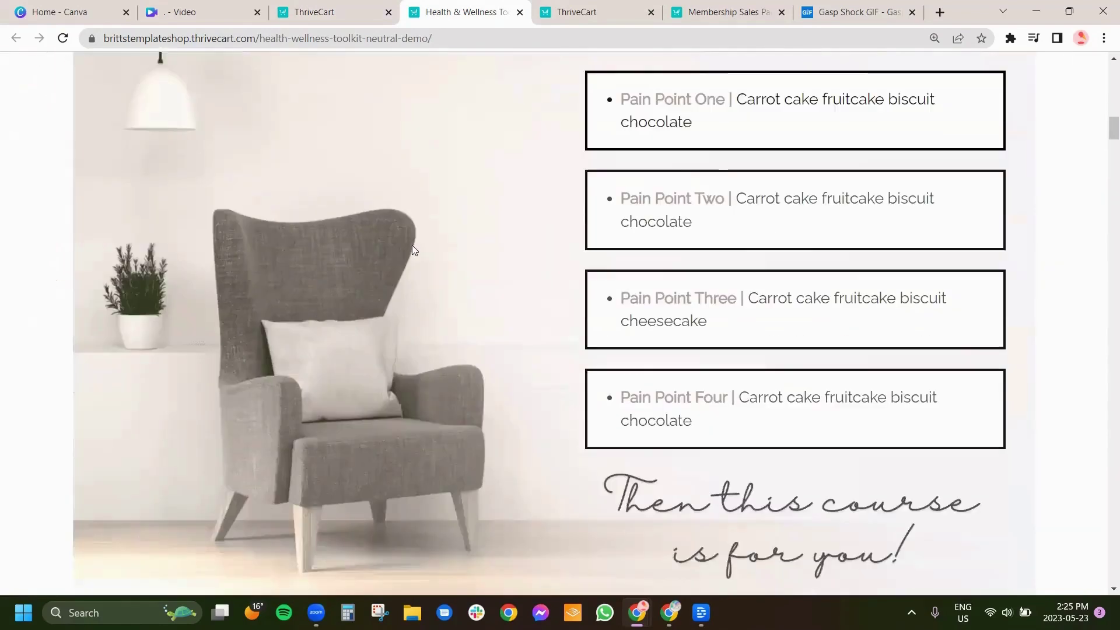
{"action": "scroll", "coordinate": [412, 249], "scroll_direction": "down", "scroll_amount": 8}
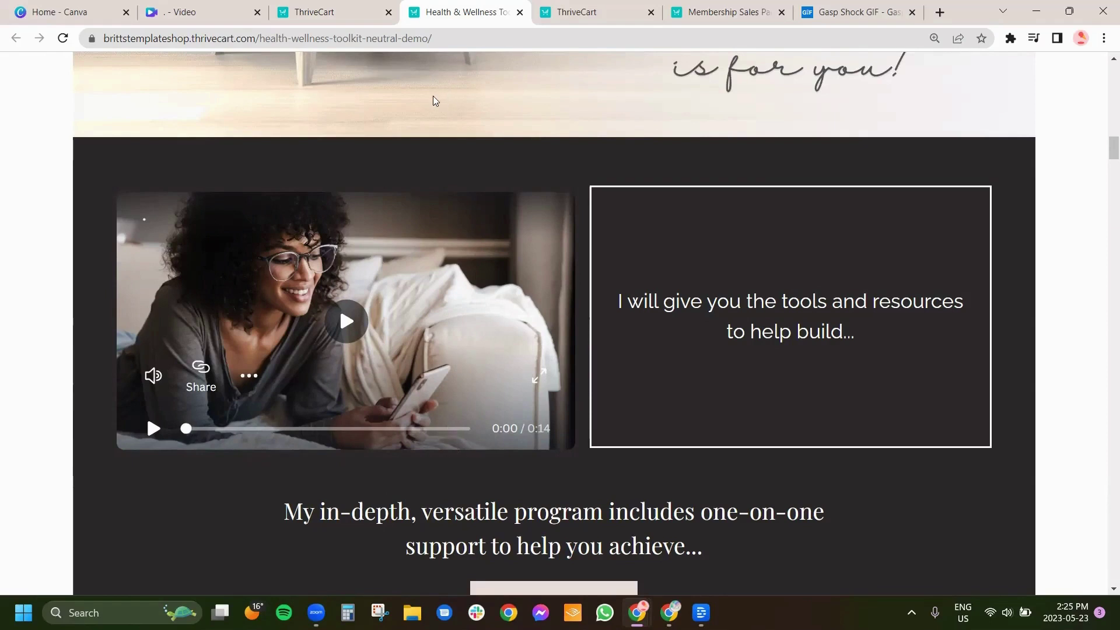
Step: Open the Canva '. - Video' design with its 14-second timeline of 5s, 5s, 2s and 2s clips
{"action": "left_click", "coordinate": [205, 13]}
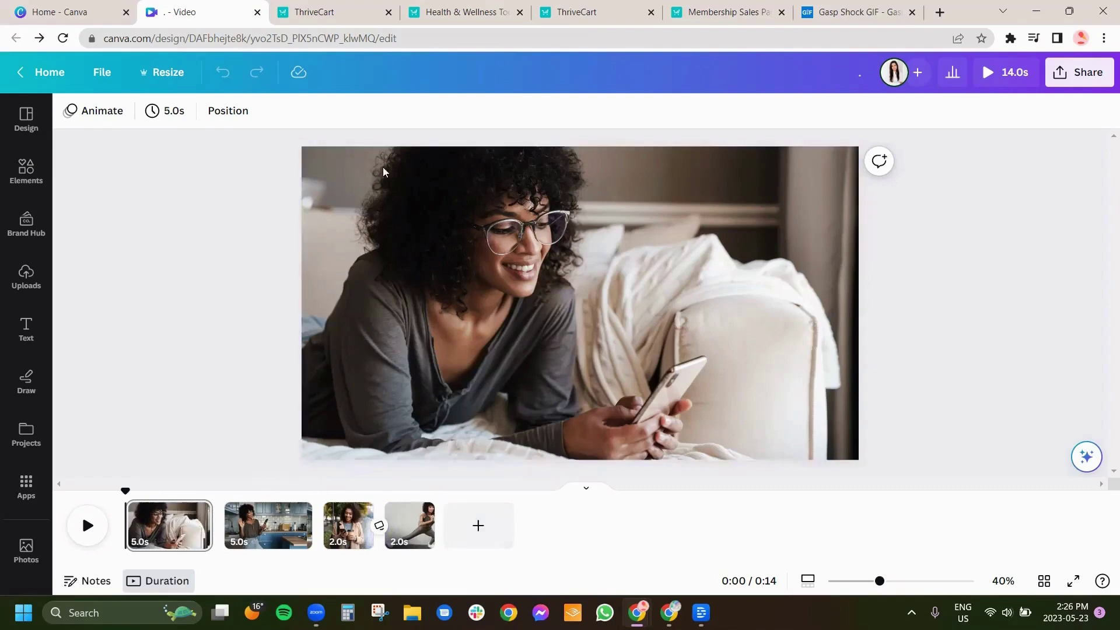
{"action": "left_click", "coordinate": [74, 9]}
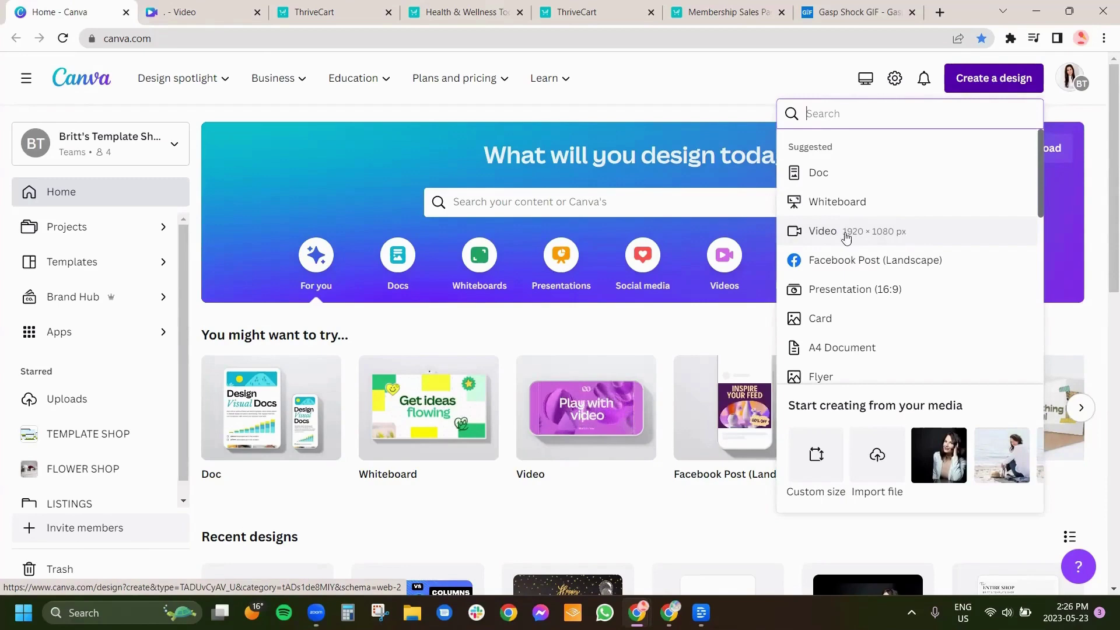
{"action": "left_click", "coordinate": [410, 6]}
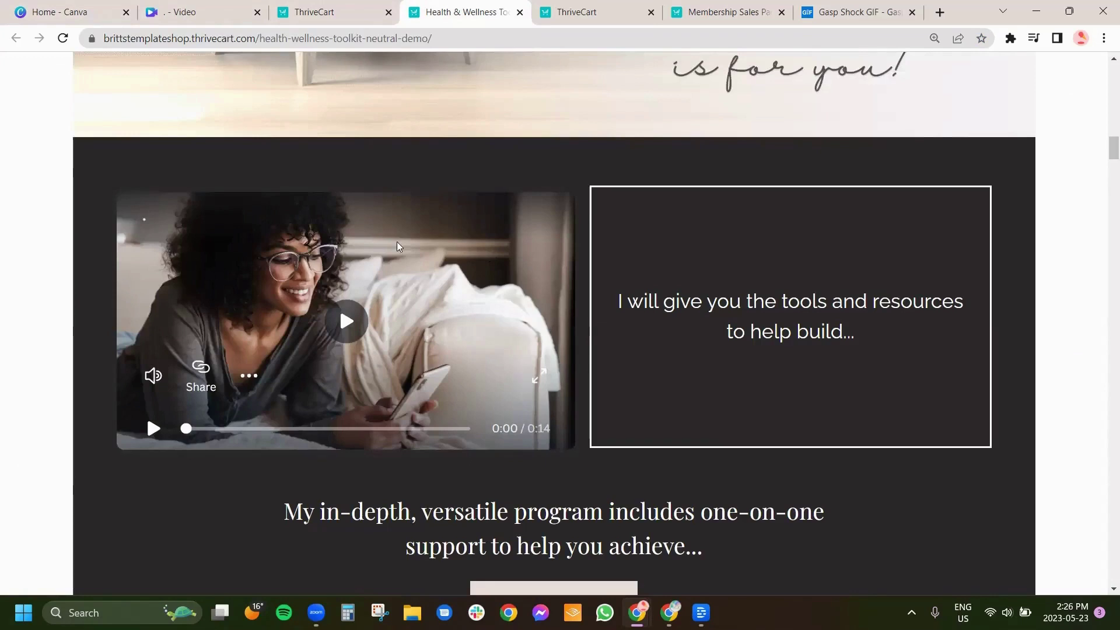
{"action": "left_click", "coordinate": [190, 12]}
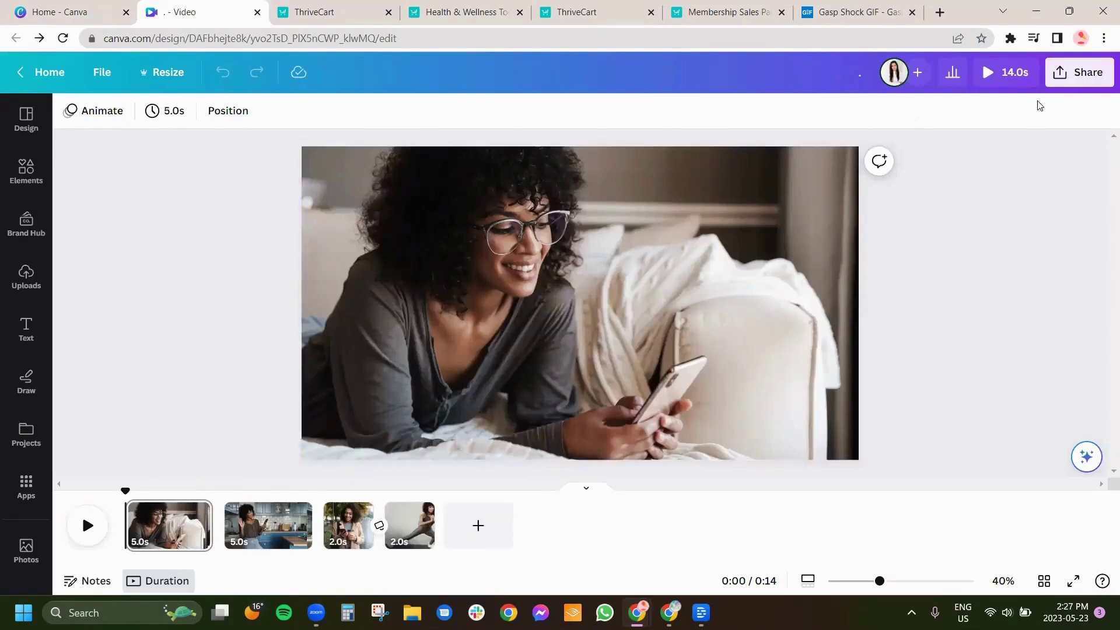
Step: Copy the Canva video's HTML embed code from Share > More > Embed
{"action": "left_click", "coordinate": [1076, 73]}
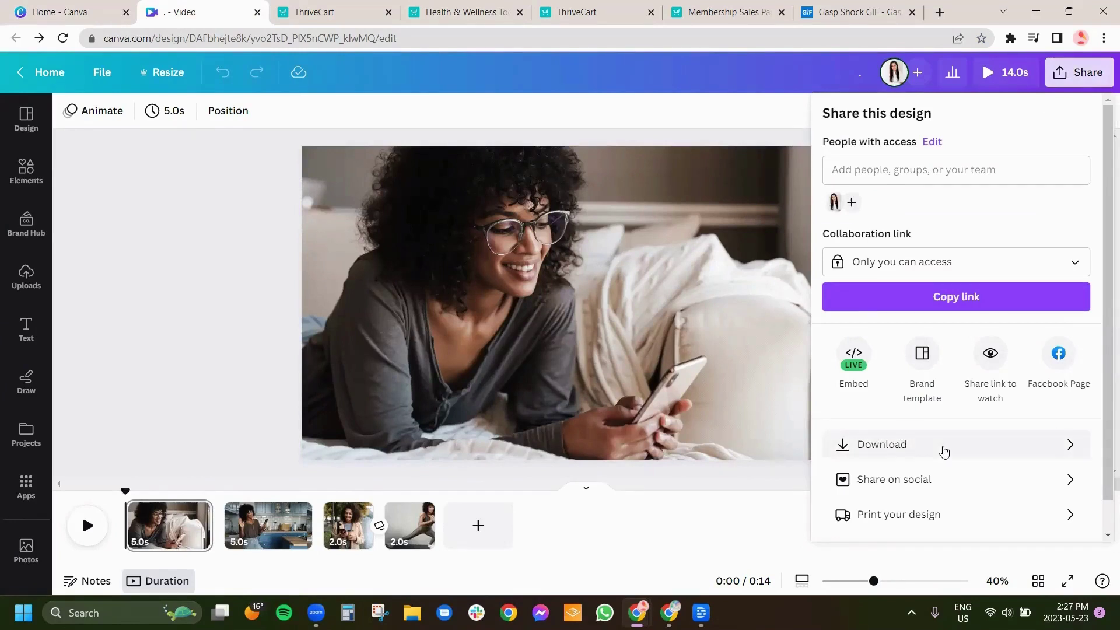
{"action": "scroll", "coordinate": [943, 450], "scroll_direction": "down", "scroll_amount": 1}
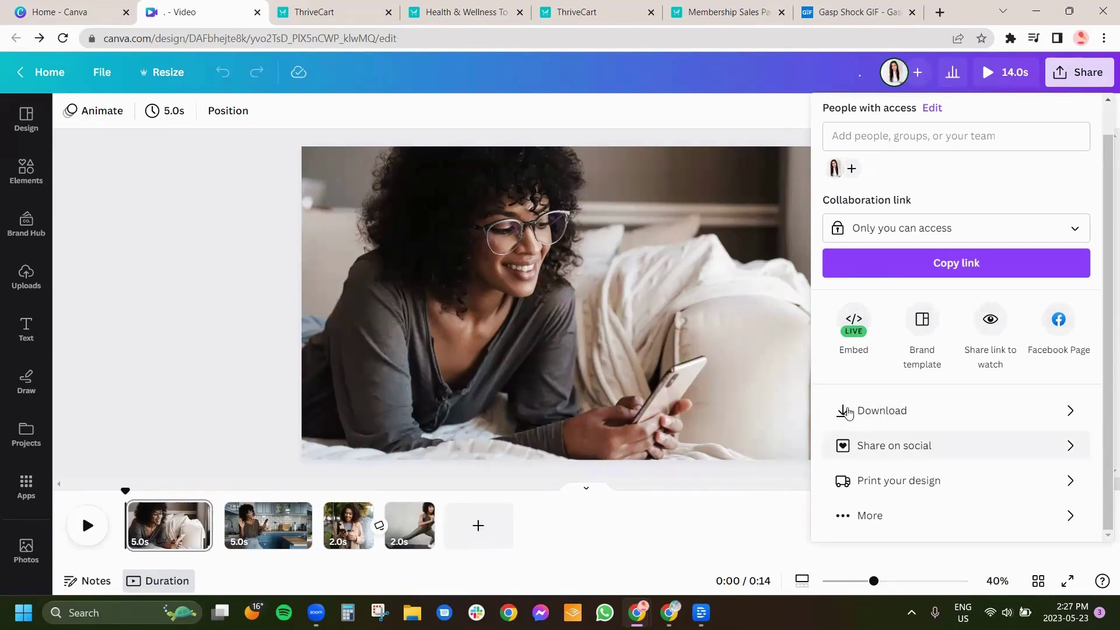
{"action": "left_click", "coordinate": [878, 521]}
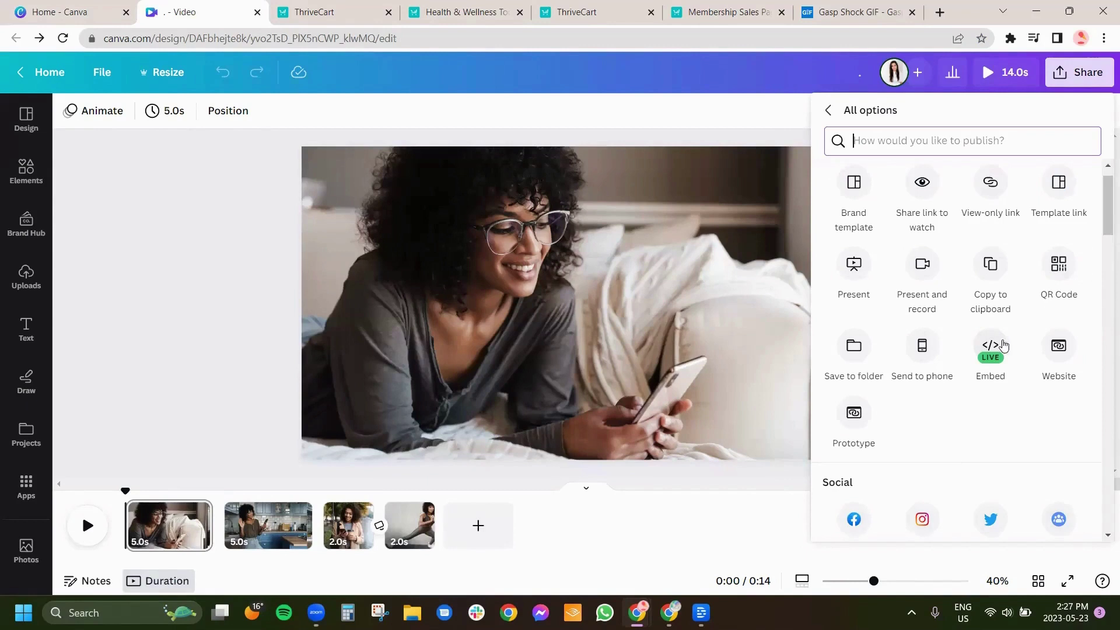
{"action": "left_click", "coordinate": [997, 351]}
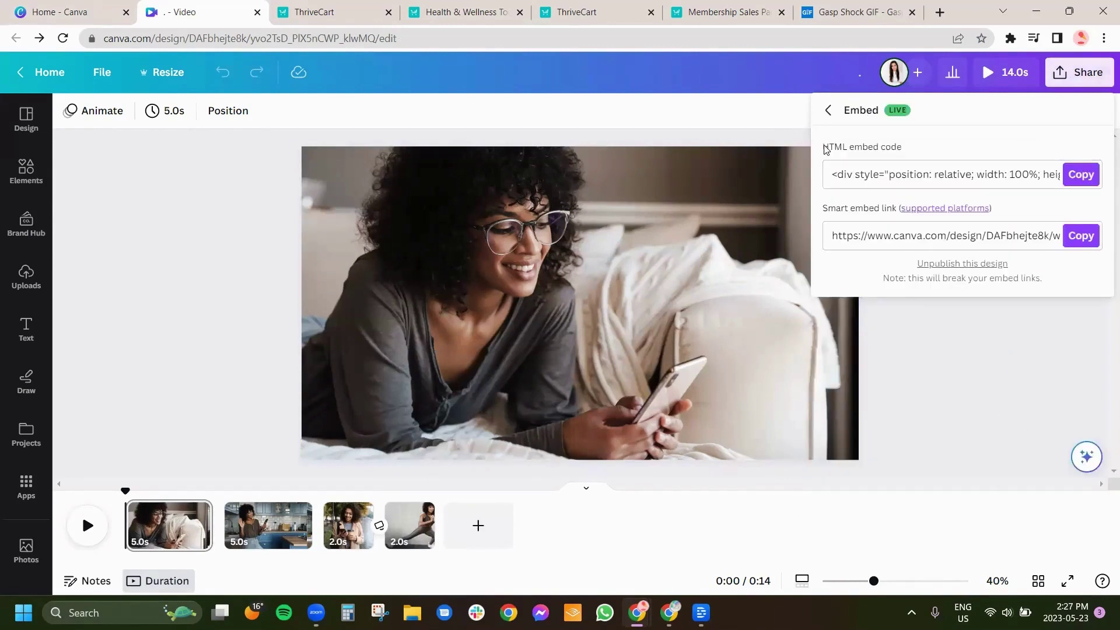
{"action": "left_click", "coordinate": [947, 151]}
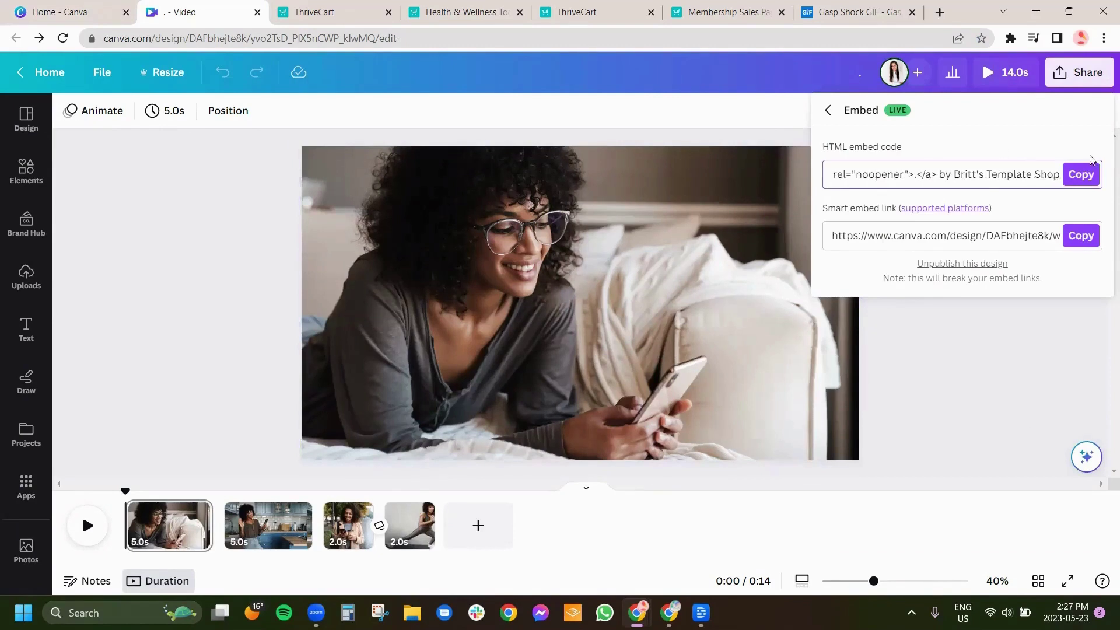
{"action": "left_click", "coordinate": [1086, 176]}
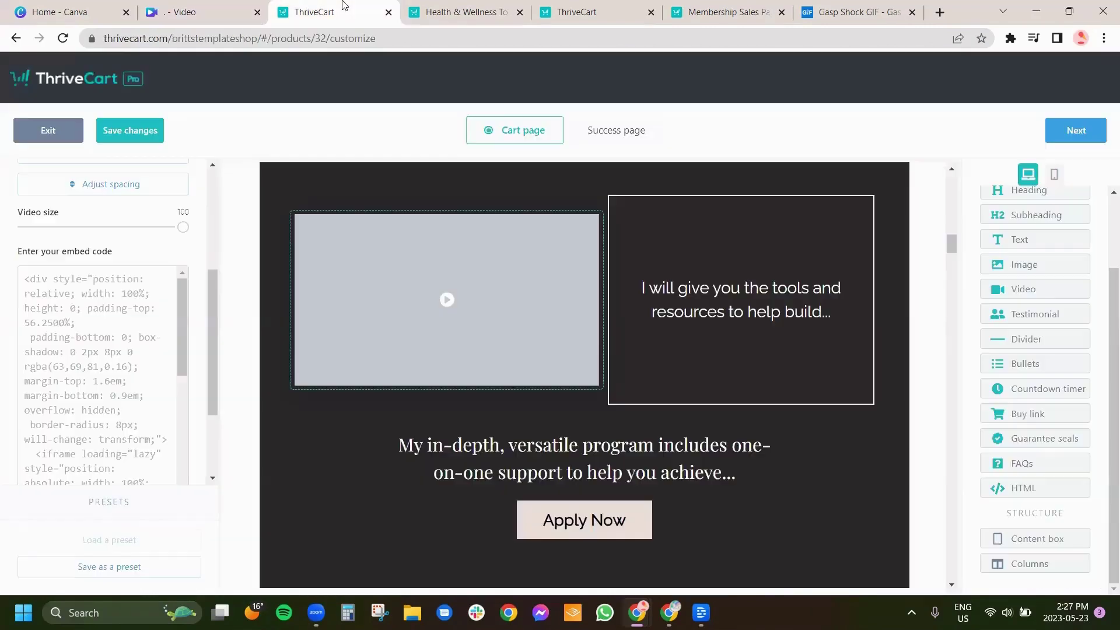
{"action": "left_click", "coordinate": [326, 11]}
Step: Replace the video block's existing embed code with the pasted Canva video embed code
{"action": "left_click", "coordinate": [91, 384]}
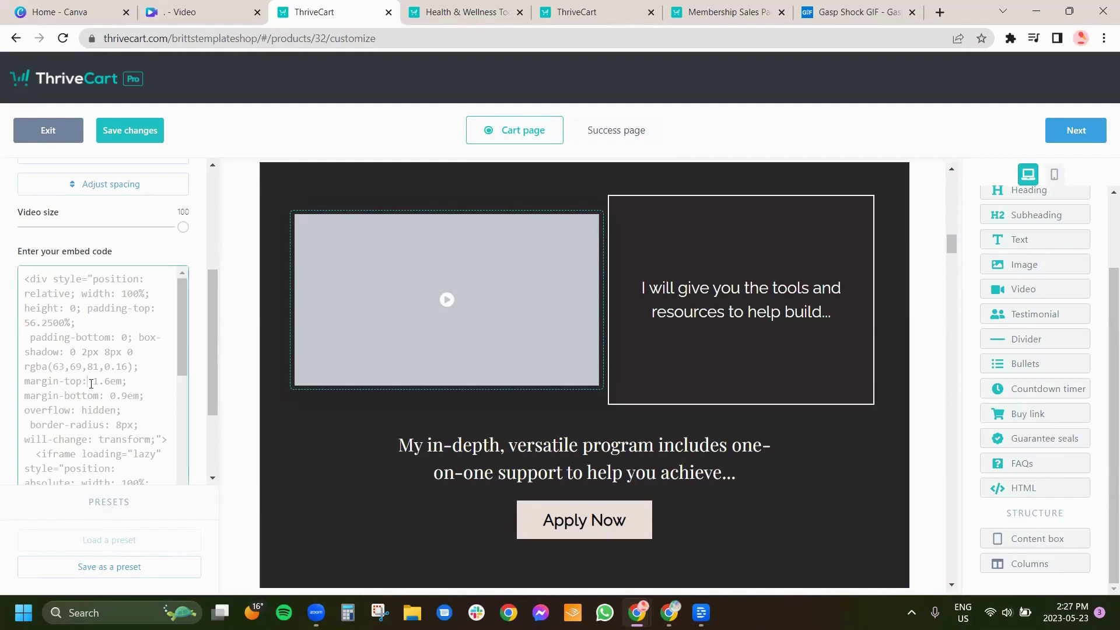
{"action": "key", "text": "ctrl+a"}
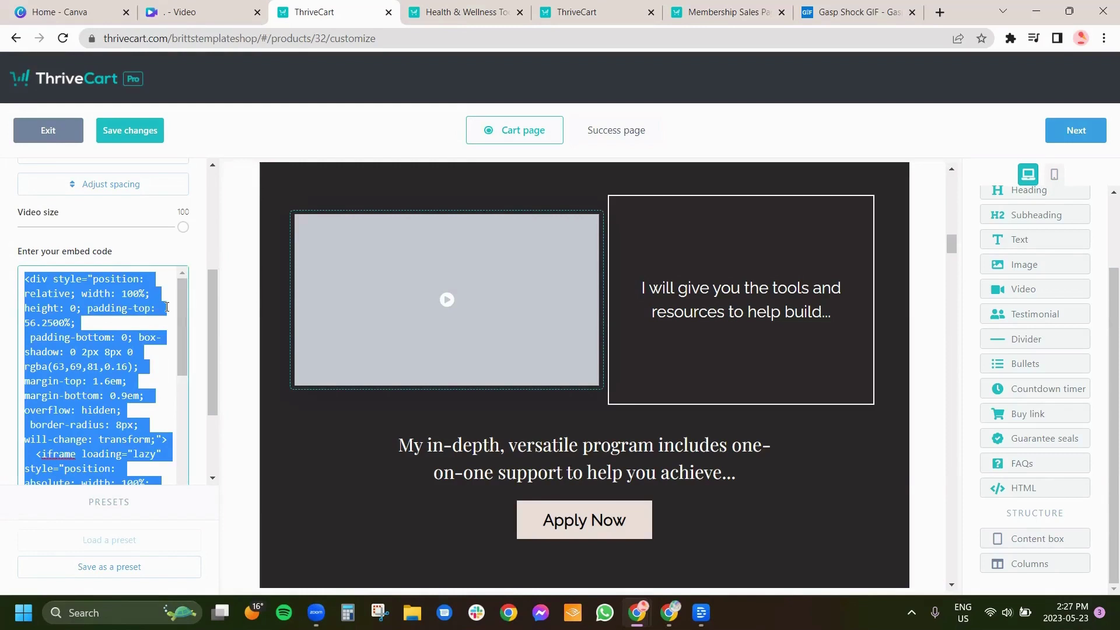
{"action": "key", "text": "ctrl+v"}
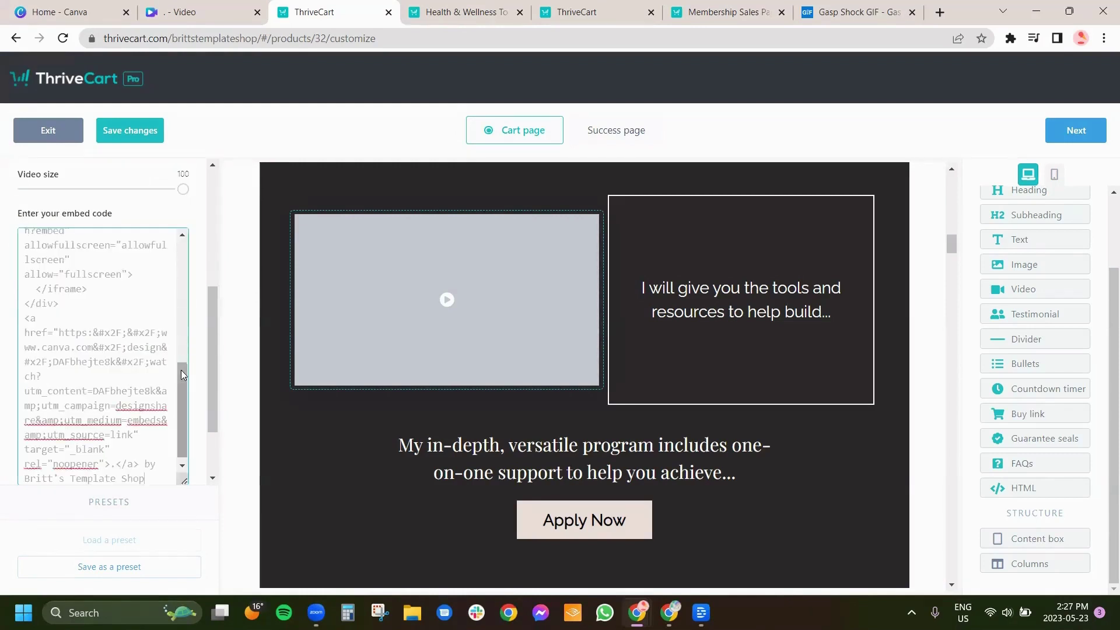
{"action": "scroll", "coordinate": [183, 377], "scroll_direction": "down", "scroll_amount": 1}
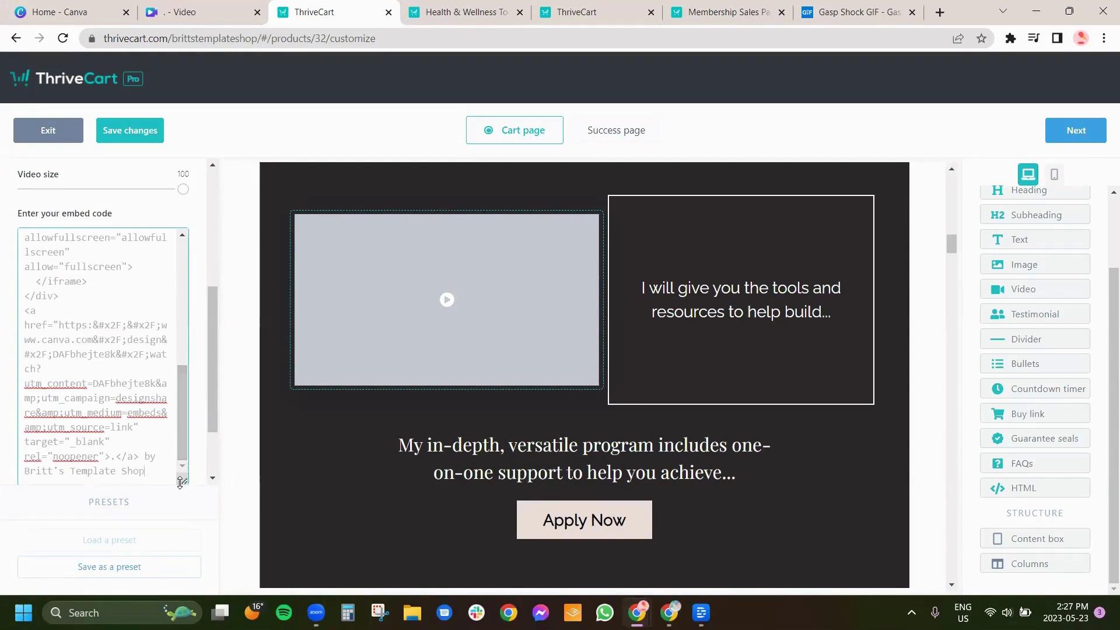
{"action": "scroll", "coordinate": [181, 476], "scroll_direction": "up", "scroll_amount": 1}
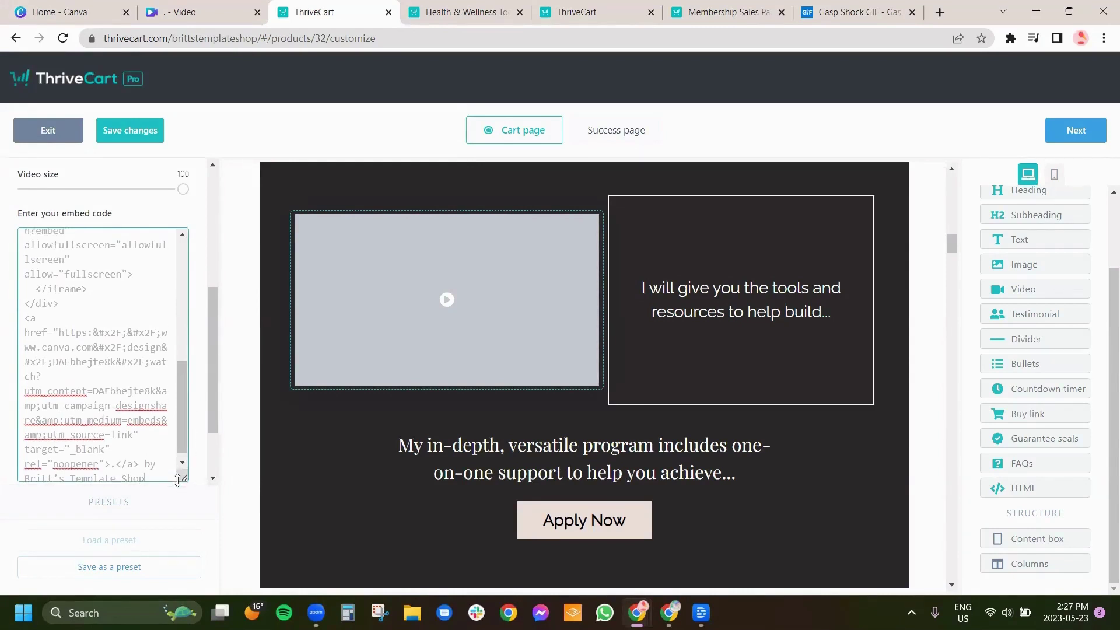
{"action": "left_click_drag", "start_coordinate": [178, 479], "coordinate": [178, 490]}
{"action": "scroll", "coordinate": [113, 430], "scroll_direction": "down", "scroll_amount": 1}
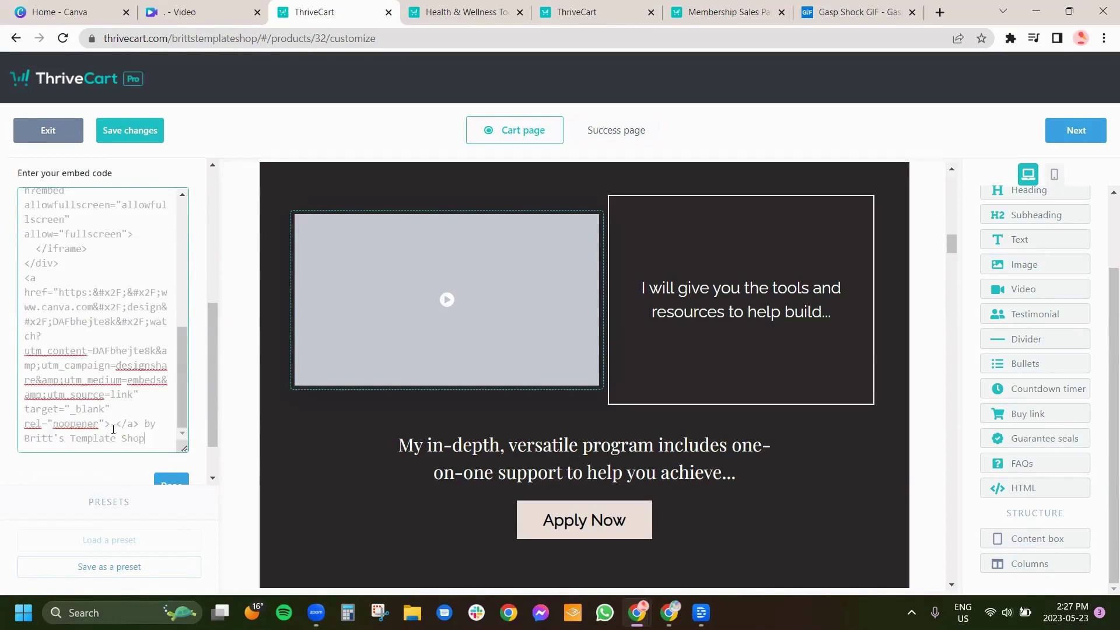
{"action": "scroll", "coordinate": [99, 411], "scroll_direction": "down", "scroll_amount": 1}
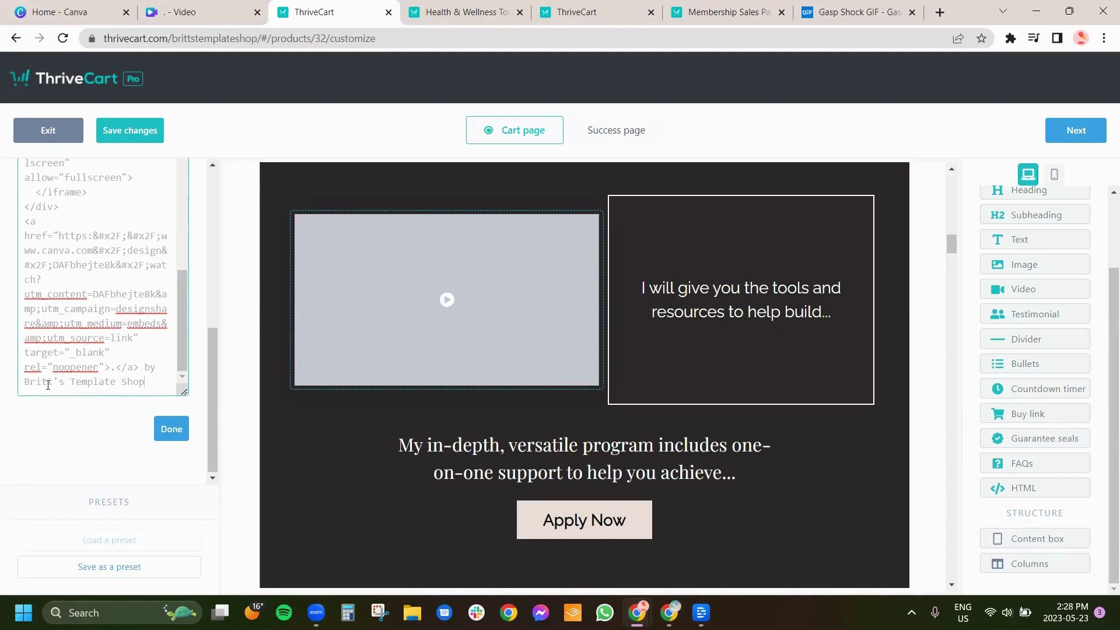
{"action": "left_click_drag", "start_coordinate": [24, 382], "coordinate": [147, 378]}
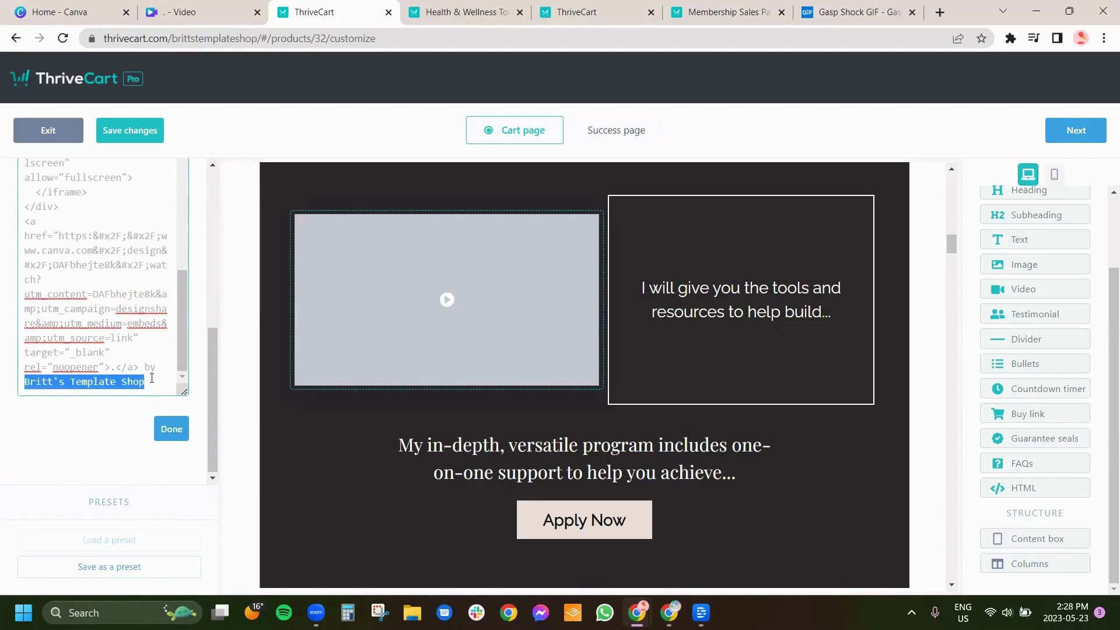
{"action": "left_click", "coordinate": [458, 10]}
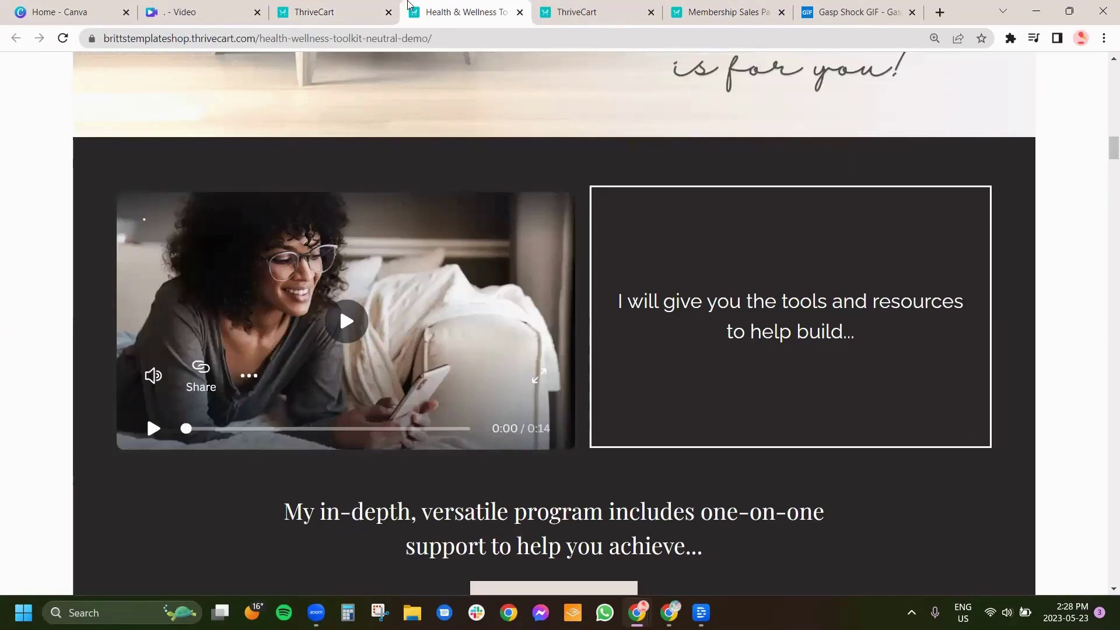
Step: Delete the trailing 'by …' credit text from the end of the Canva embed code
{"action": "left_click", "coordinate": [355, 8]}
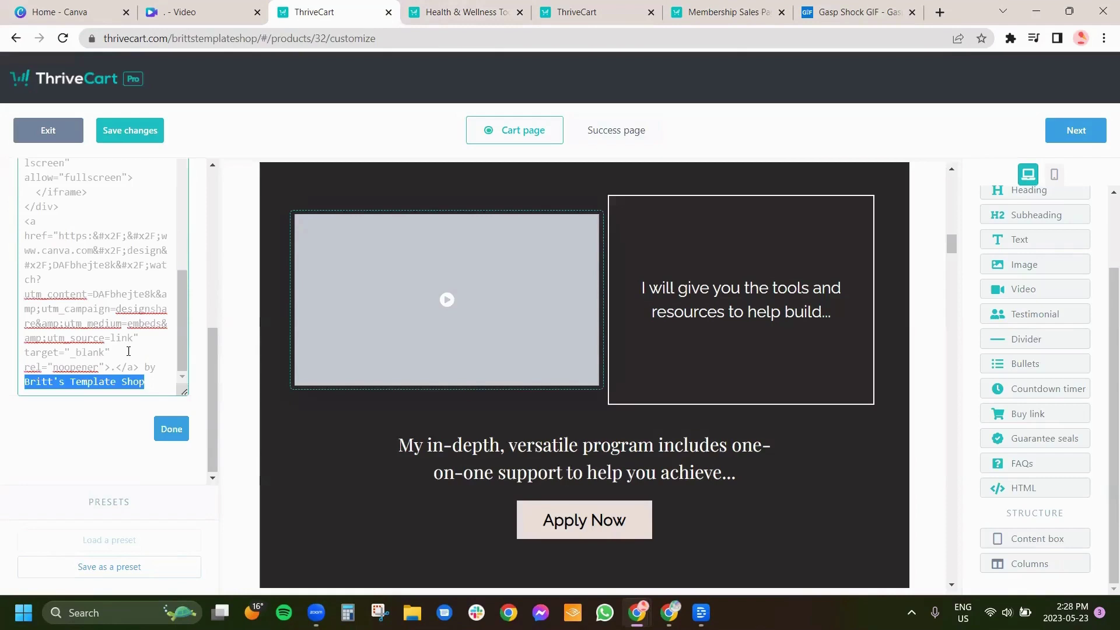
{"action": "left_click_drag", "start_coordinate": [151, 382], "coordinate": [28, 385]}
{"action": "key", "text": "BackSpace"}
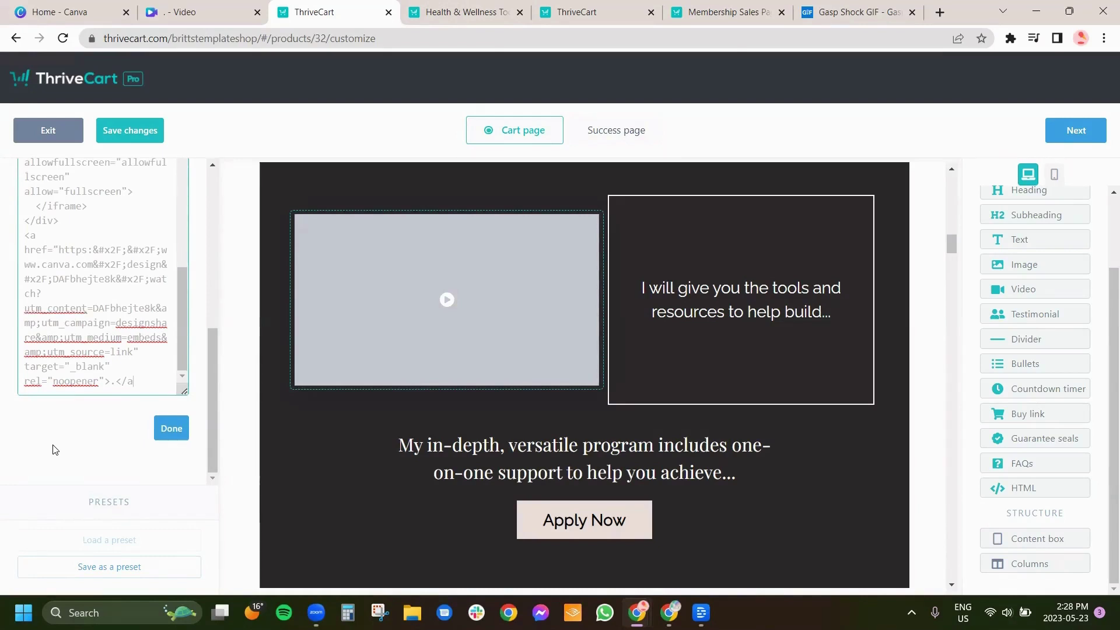
{"action": "key", "text": "ctrl+v"}
{"action": "key", "text": "BackSpace"}
{"action": "key", "text": "BackSpace"}
{"action": "key", "text": "BackSpace"}
Step: Remove the stray period before </a>, confirm the embed edit with Done and save the page
{"action": "left_click_drag", "start_coordinate": [139, 381], "coordinate": [116, 382]}
{"action": "left_click", "coordinate": [116, 382]}
{"action": "key", "text": "BackSpace"}
{"action": "left_click", "coordinate": [167, 432]}
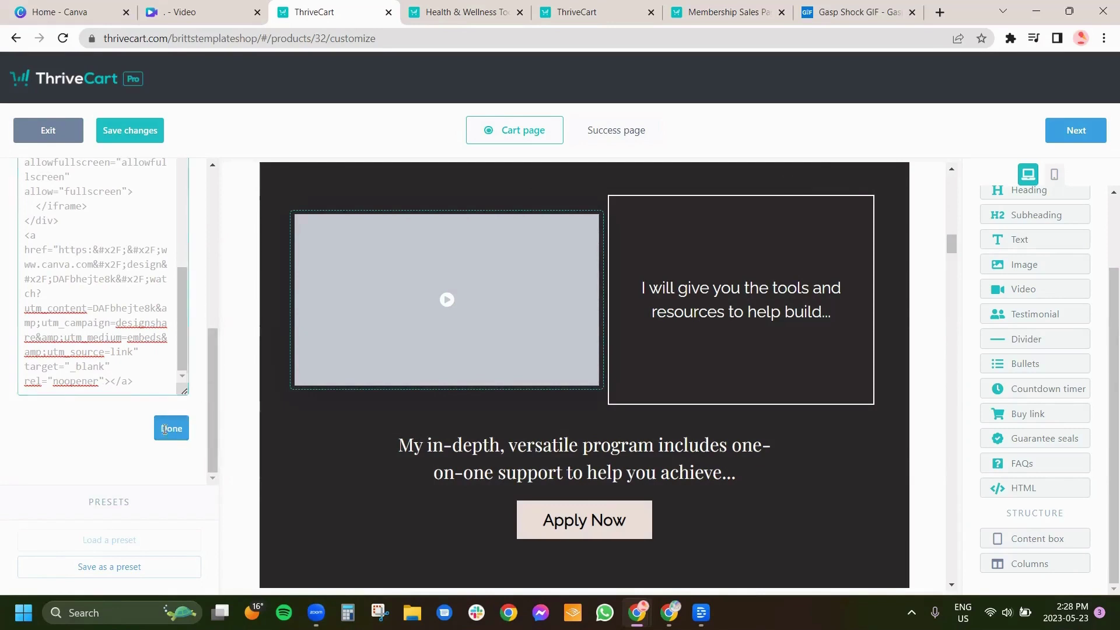
{"action": "left_click", "coordinate": [121, 138]}
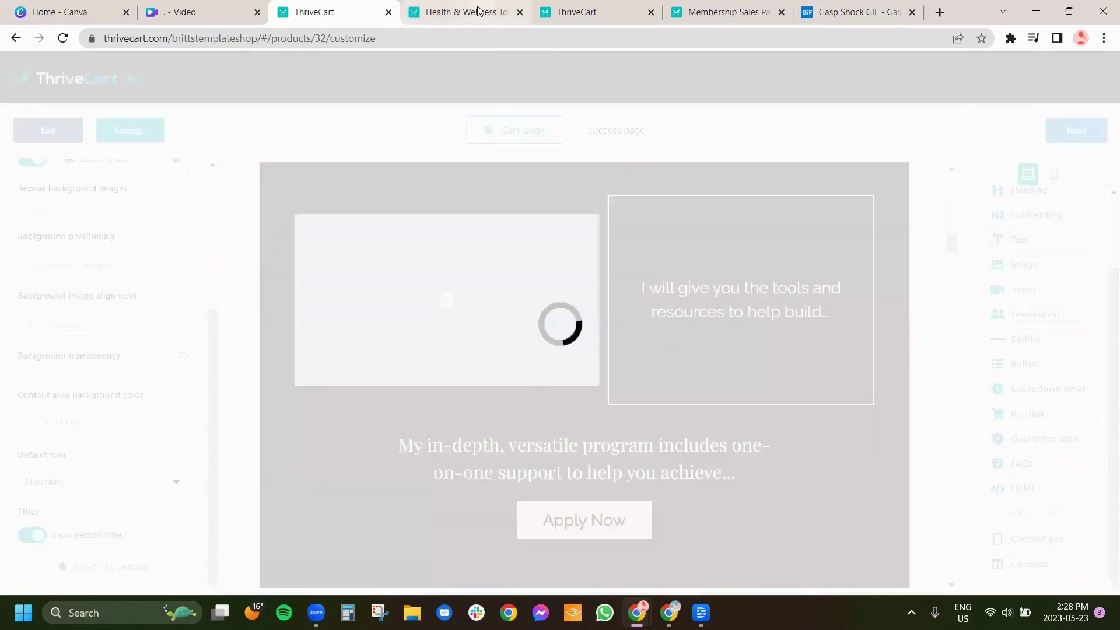
Step: Reload the live Health & Wellness page and scroll to the embedded 0:14 Canva video
{"action": "left_click", "coordinate": [460, 11]}
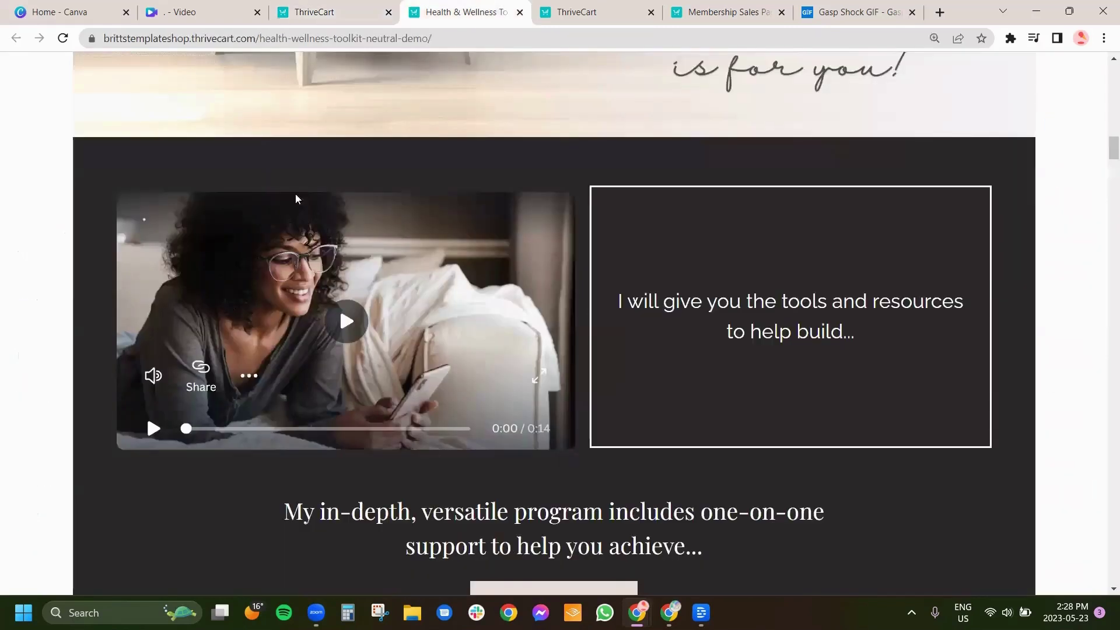
{"action": "left_click", "coordinate": [63, 38]}
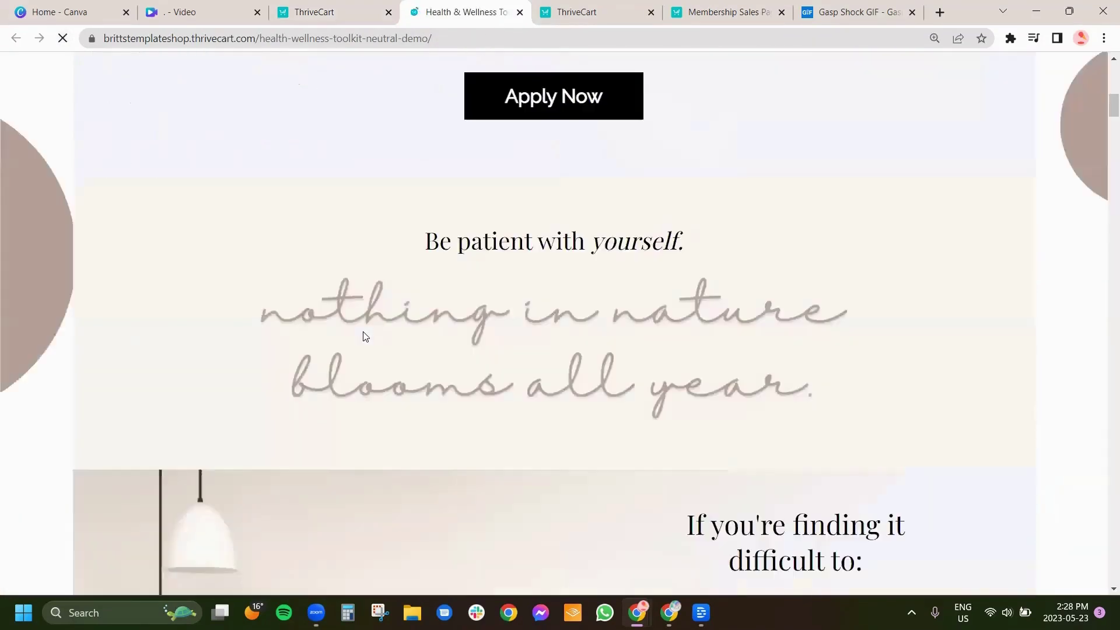
{"action": "scroll", "coordinate": [363, 337], "scroll_direction": "down", "scroll_amount": 4}
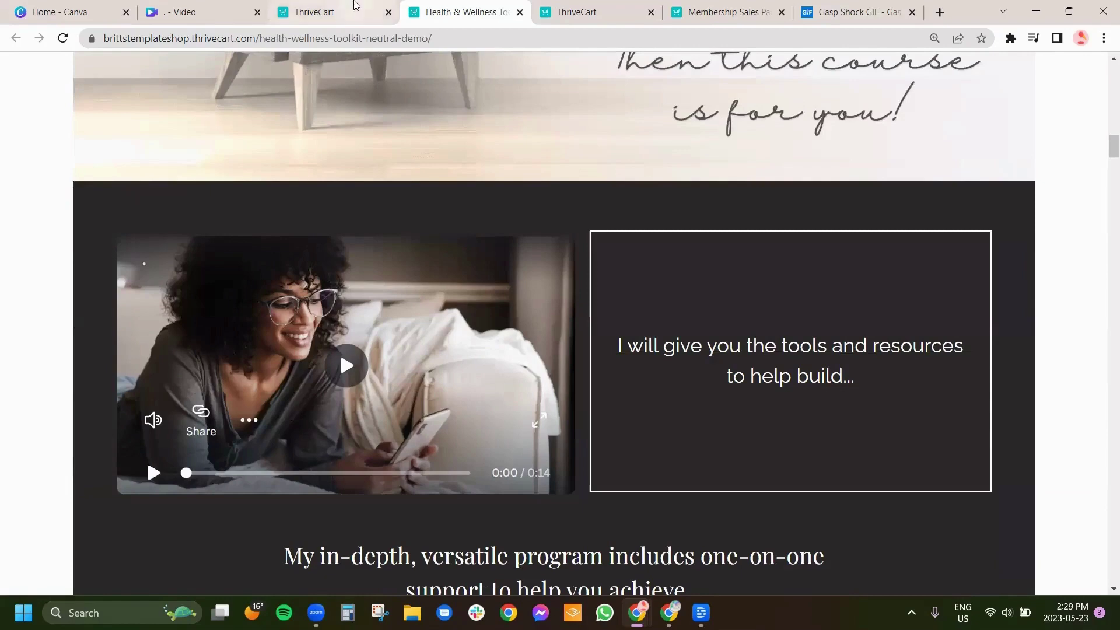
Step: Select the editor's video block to show its embed code now ending at the closing link tag
{"action": "left_click", "coordinate": [326, 12]}
{"action": "left_click", "coordinate": [341, 337]}
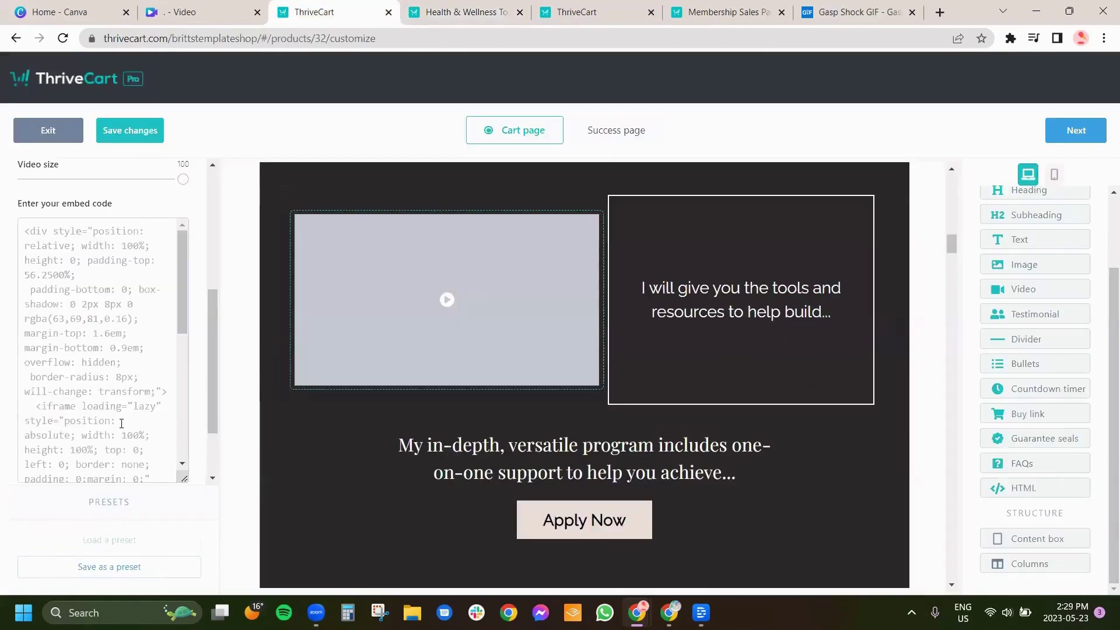
{"action": "scroll", "coordinate": [115, 441], "scroll_direction": "down", "scroll_amount": 5}
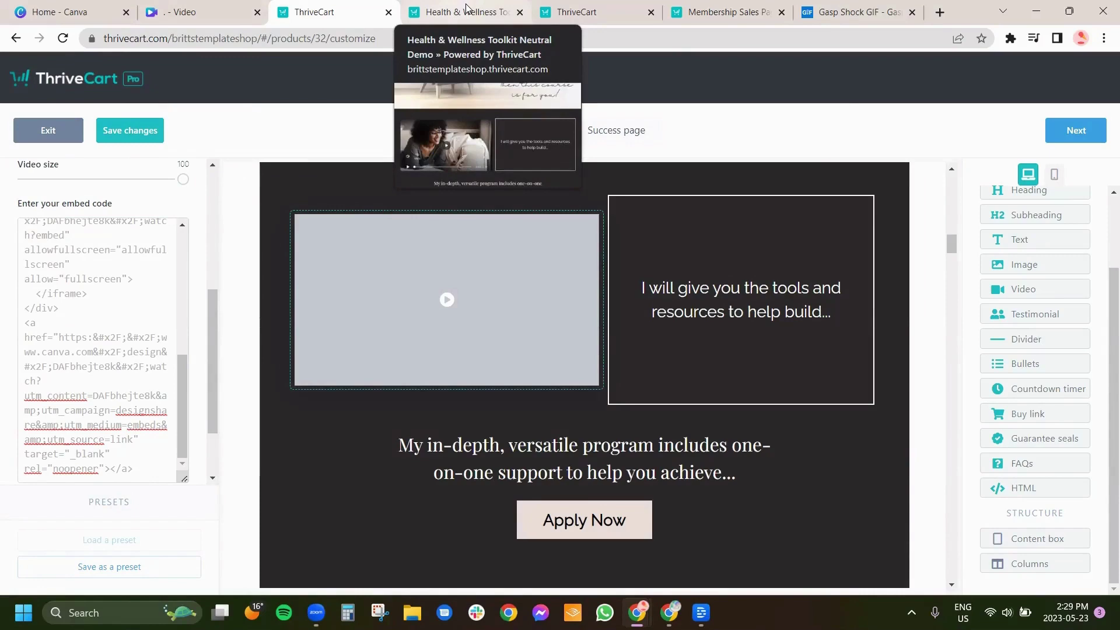
{"action": "left_click", "coordinate": [732, 11]}
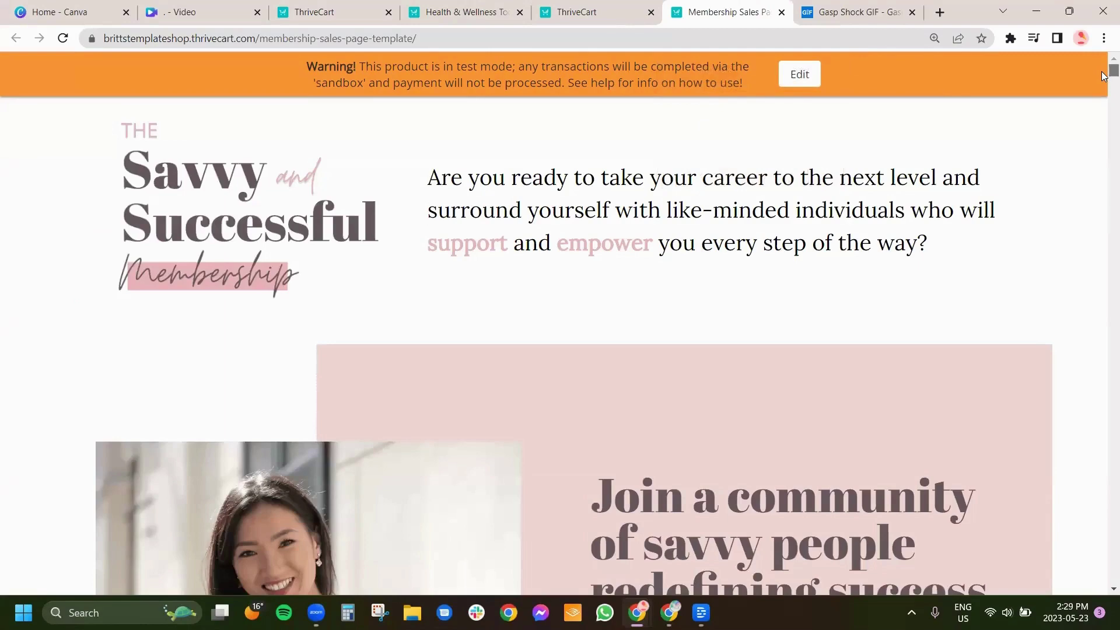
{"action": "scroll", "coordinate": [1104, 76], "scroll_direction": "down", "scroll_amount": 10}
{"action": "scroll", "coordinate": [1105, 93], "scroll_direction": "down", "scroll_amount": 14}
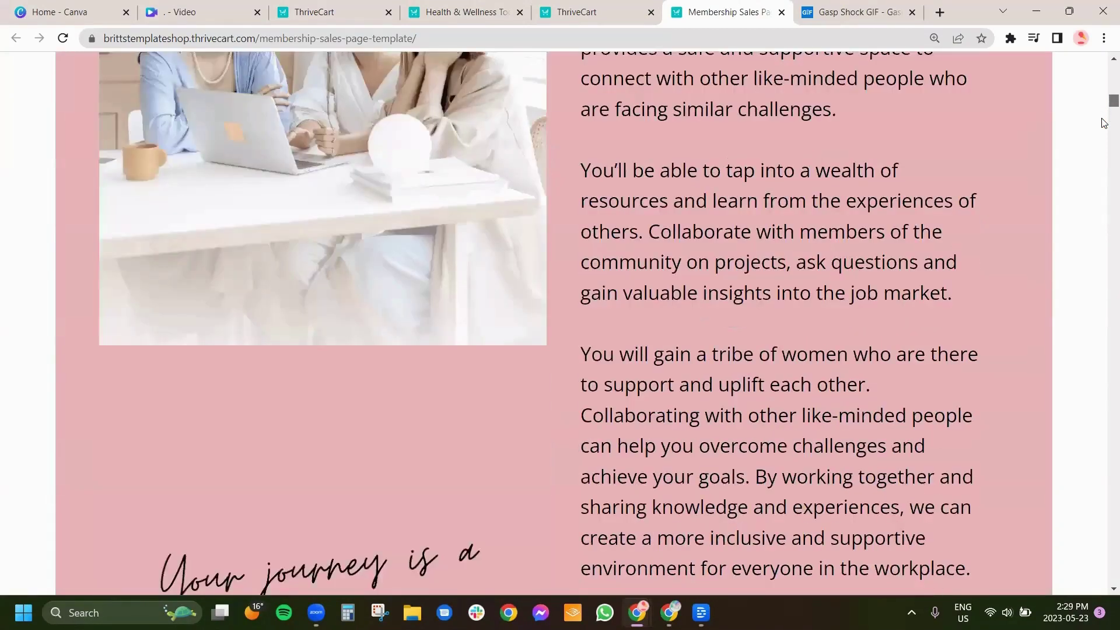
{"action": "scroll", "coordinate": [1104, 122], "scroll_direction": "down", "scroll_amount": 10}
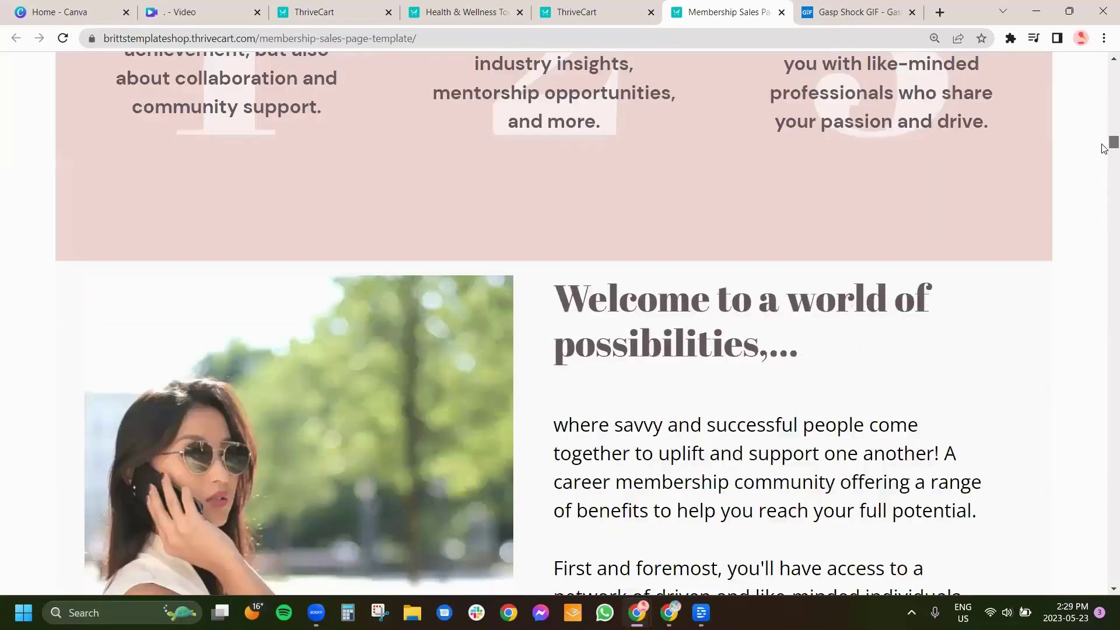
{"action": "scroll", "coordinate": [1104, 149], "scroll_direction": "down", "scroll_amount": 15}
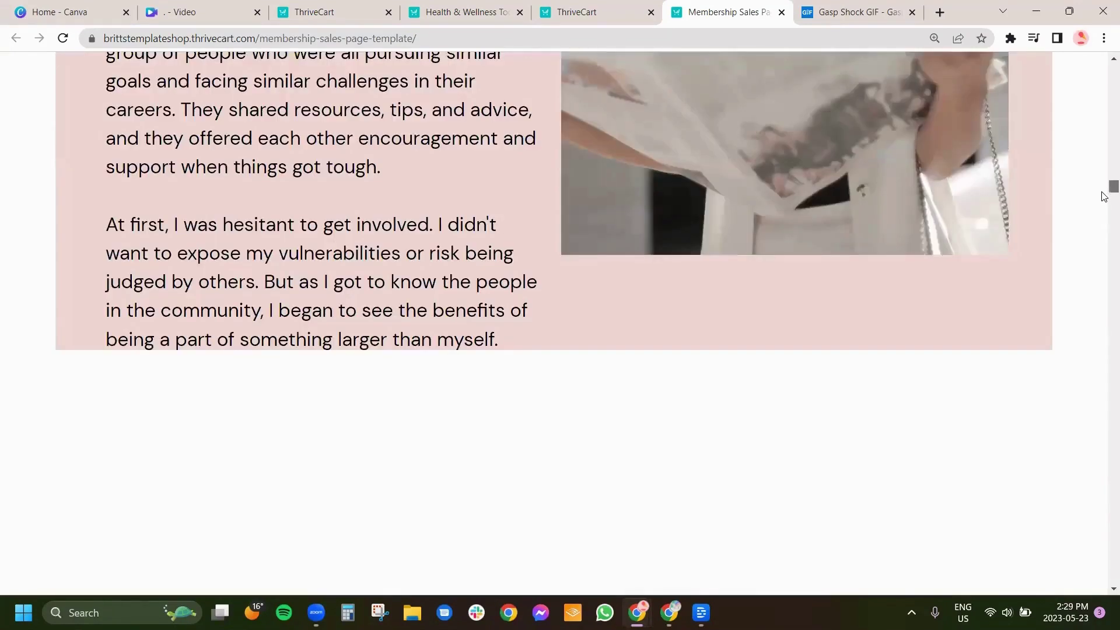
{"action": "scroll", "coordinate": [1105, 215], "scroll_direction": "down", "scroll_amount": 6}
{"action": "scroll", "coordinate": [1104, 239], "scroll_direction": "down", "scroll_amount": 15}
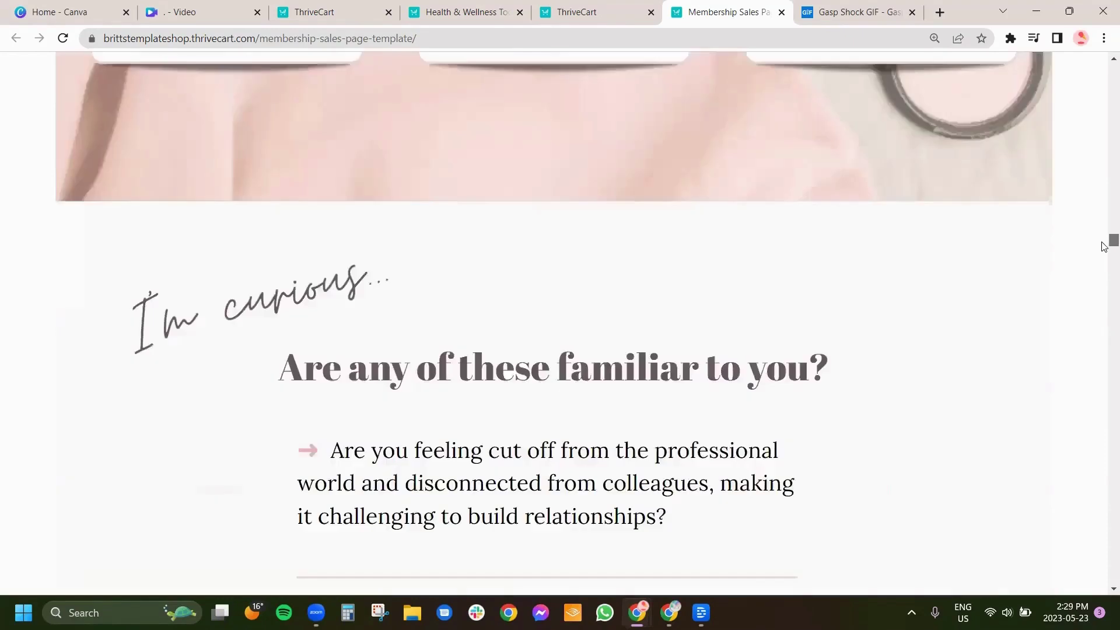
{"action": "scroll", "coordinate": [1104, 294], "scroll_direction": "down", "scroll_amount": 15}
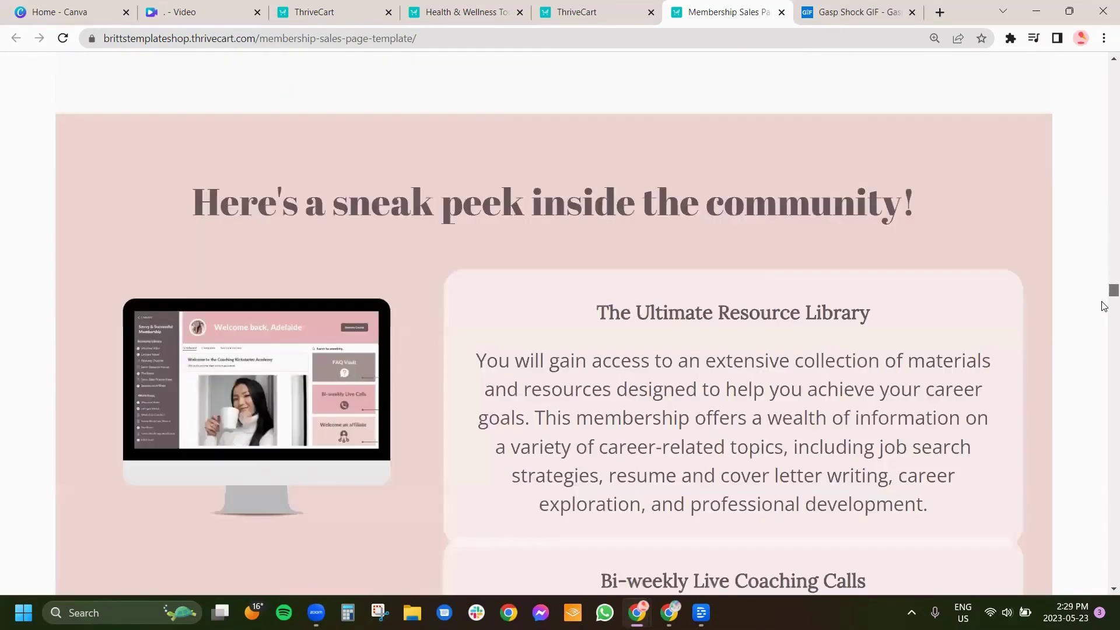
{"action": "scroll", "coordinate": [508, 285], "scroll_direction": "down", "scroll_amount": 20}
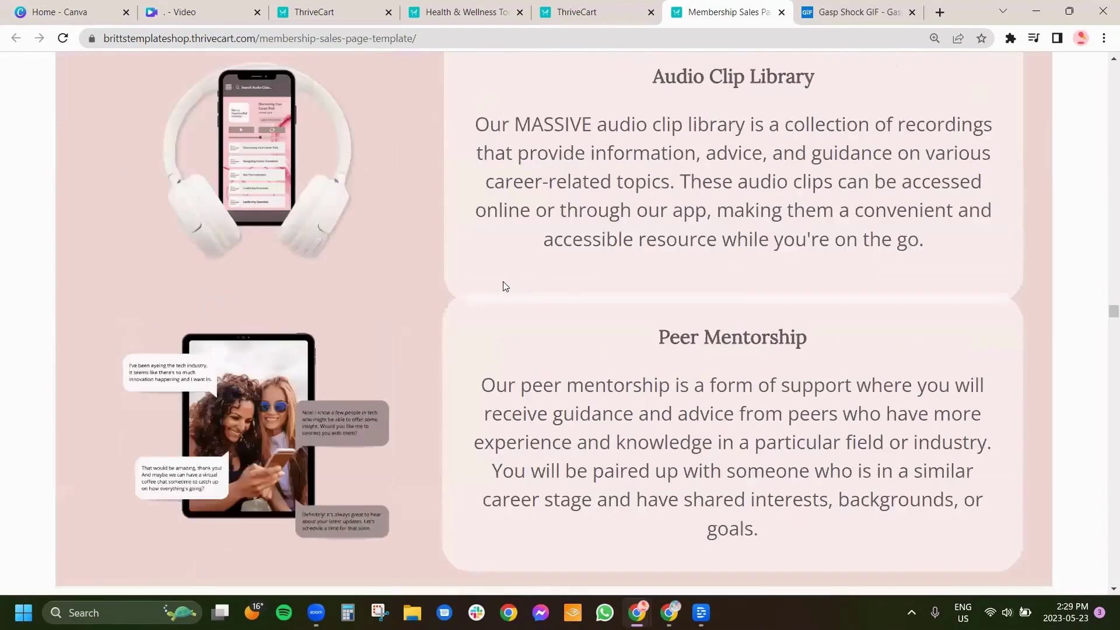
{"action": "scroll", "coordinate": [505, 286], "scroll_direction": "down", "scroll_amount": 8}
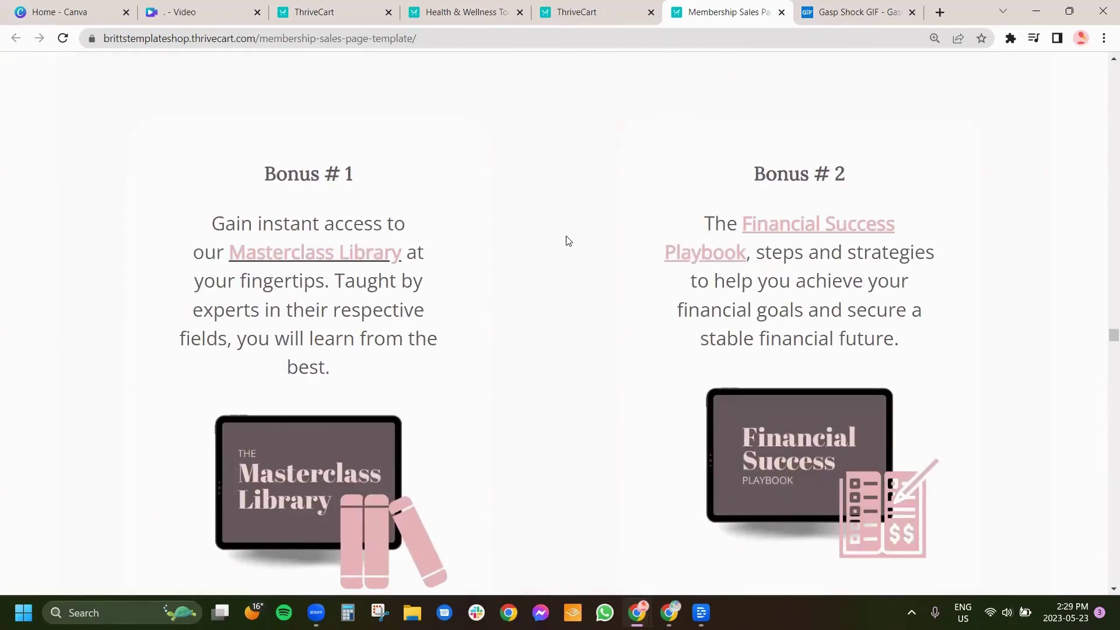
{"action": "scroll", "coordinate": [479, 373], "scroll_direction": "up", "scroll_amount": 8}
{"action": "scroll", "coordinate": [458, 388], "scroll_direction": "down", "scroll_amount": 16}
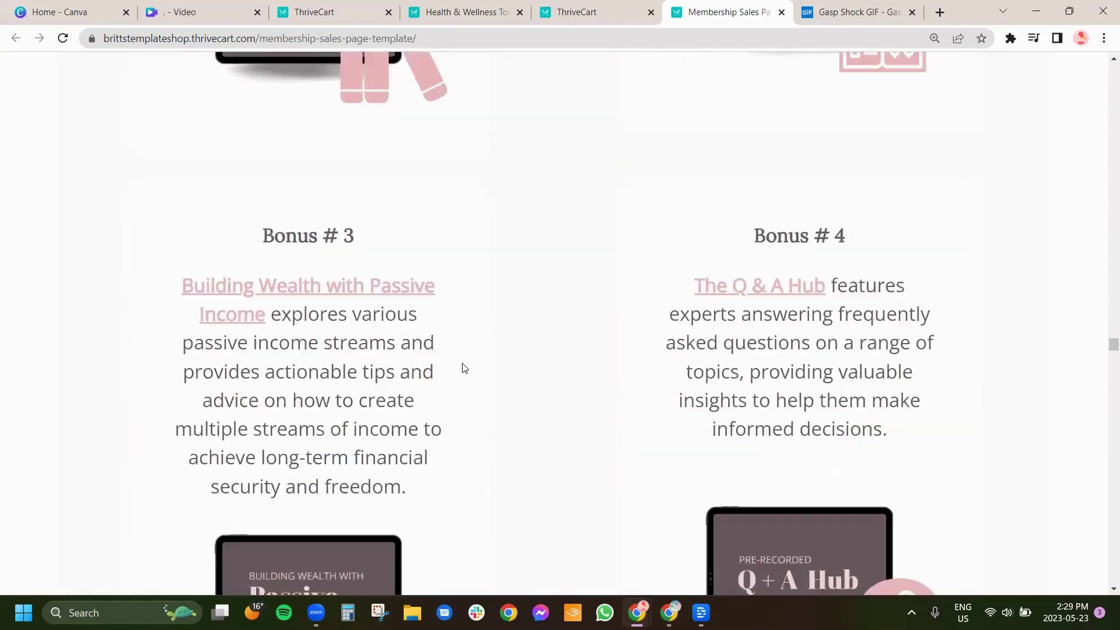
{"action": "scroll", "coordinate": [464, 368], "scroll_direction": "down", "scroll_amount": 8}
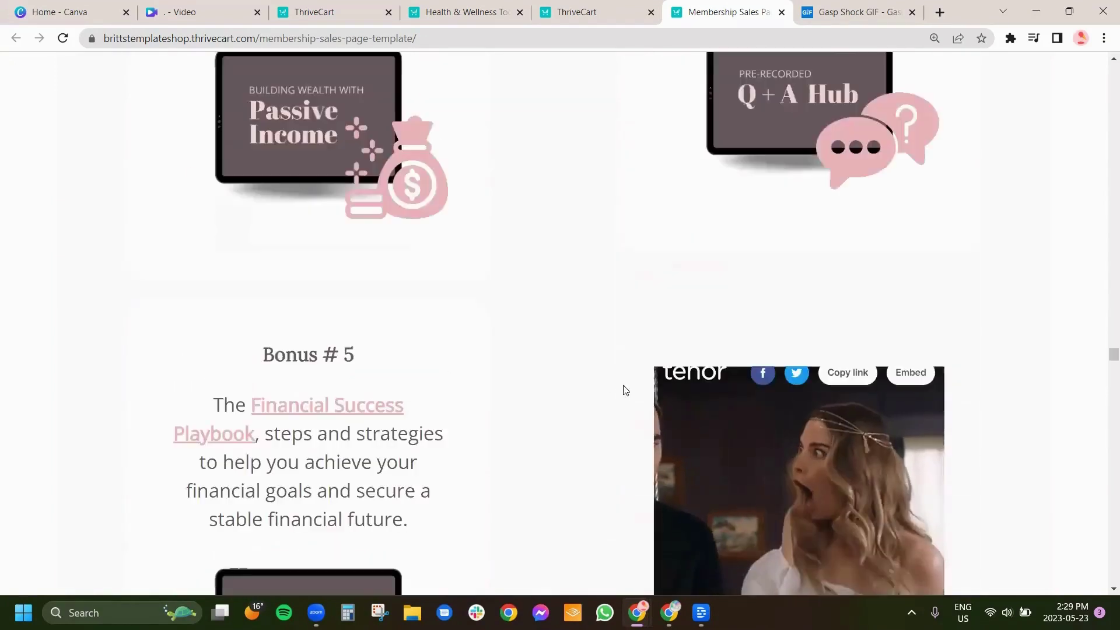
{"action": "scroll", "coordinate": [626, 390], "scroll_direction": "down", "scroll_amount": 4}
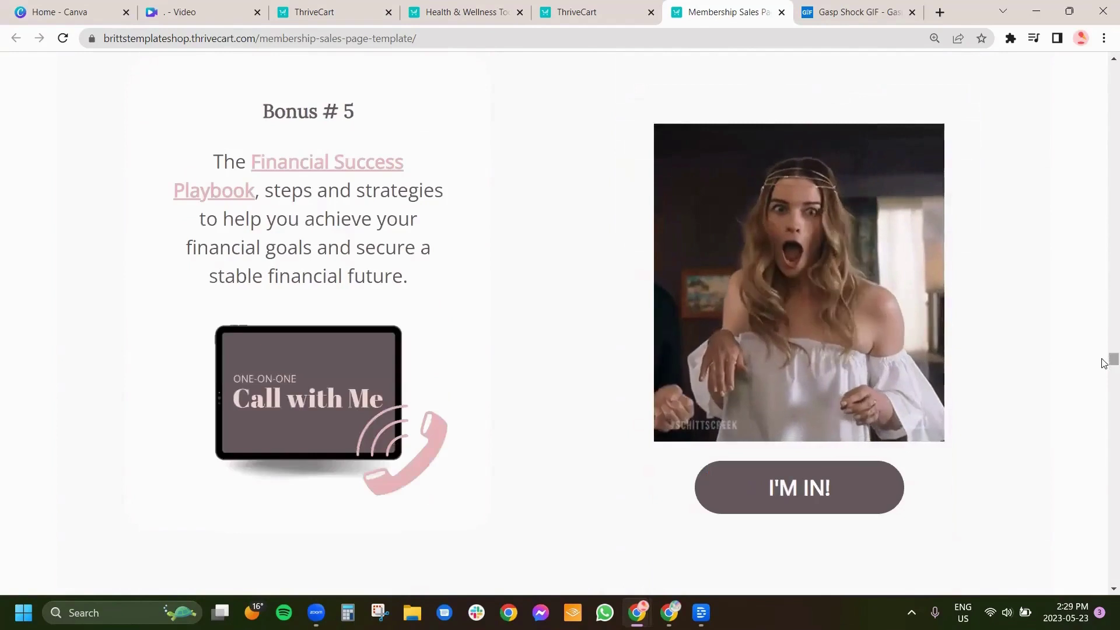
{"action": "scroll", "coordinate": [1104, 363], "scroll_direction": "up", "scroll_amount": 4}
{"action": "scroll", "coordinate": [848, 448], "scroll_direction": "down", "scroll_amount": 3}
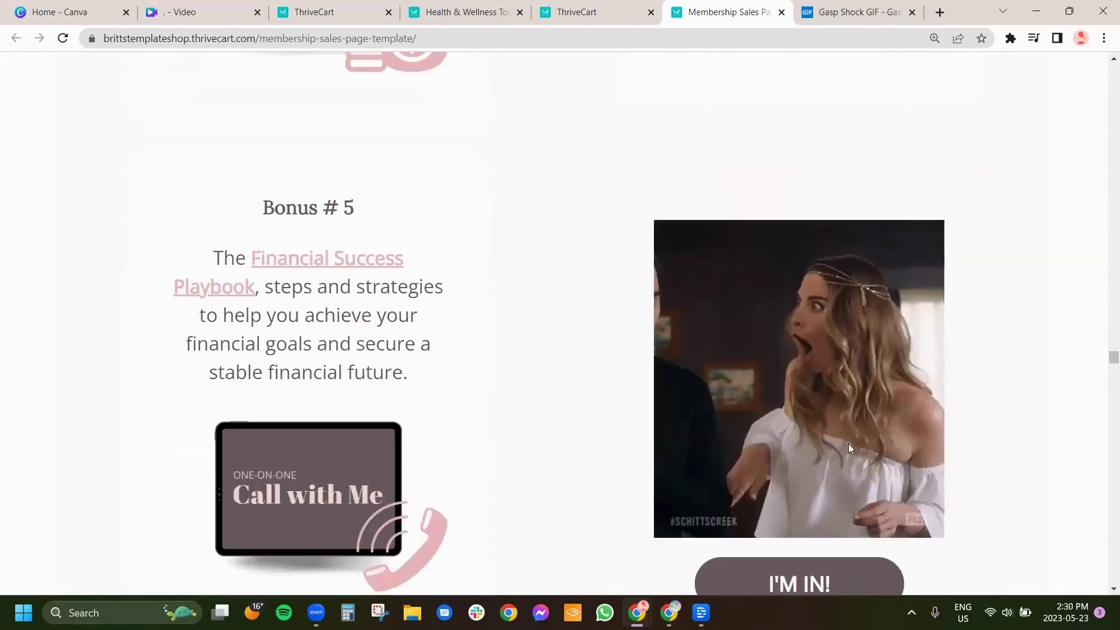
{"action": "mouse_move", "coordinate": [677, 250]}
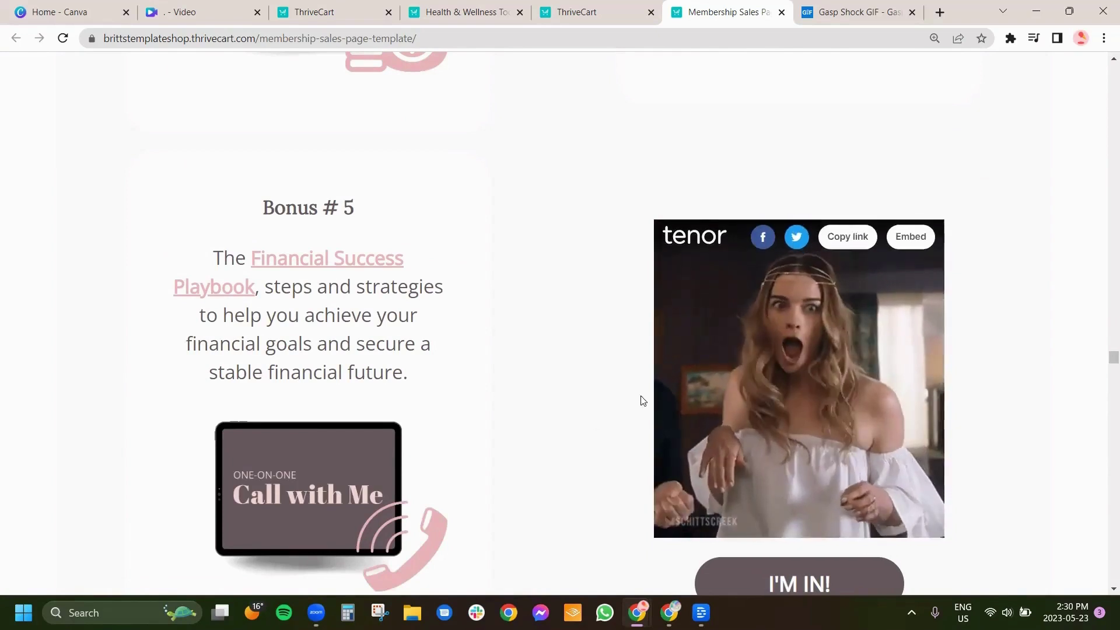
Step: Copy the Gasp Shock GIF's tenor-gif-embed code from its Embed field on Tenor
{"action": "left_click", "coordinate": [827, 10]}
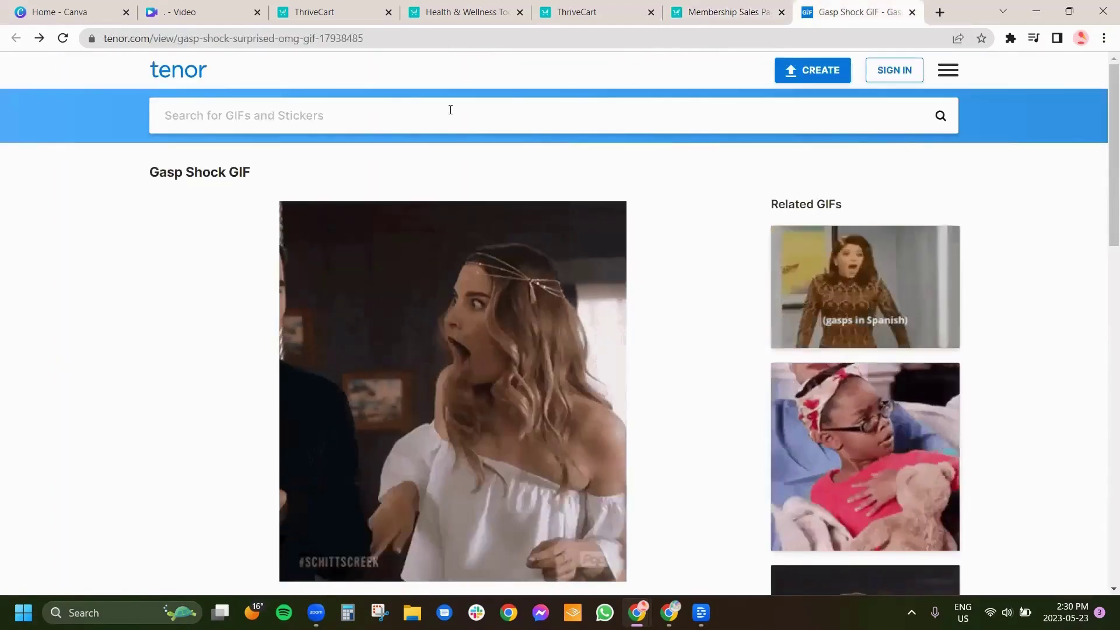
{"action": "scroll", "coordinate": [210, 303], "scroll_direction": "down", "scroll_amount": 4}
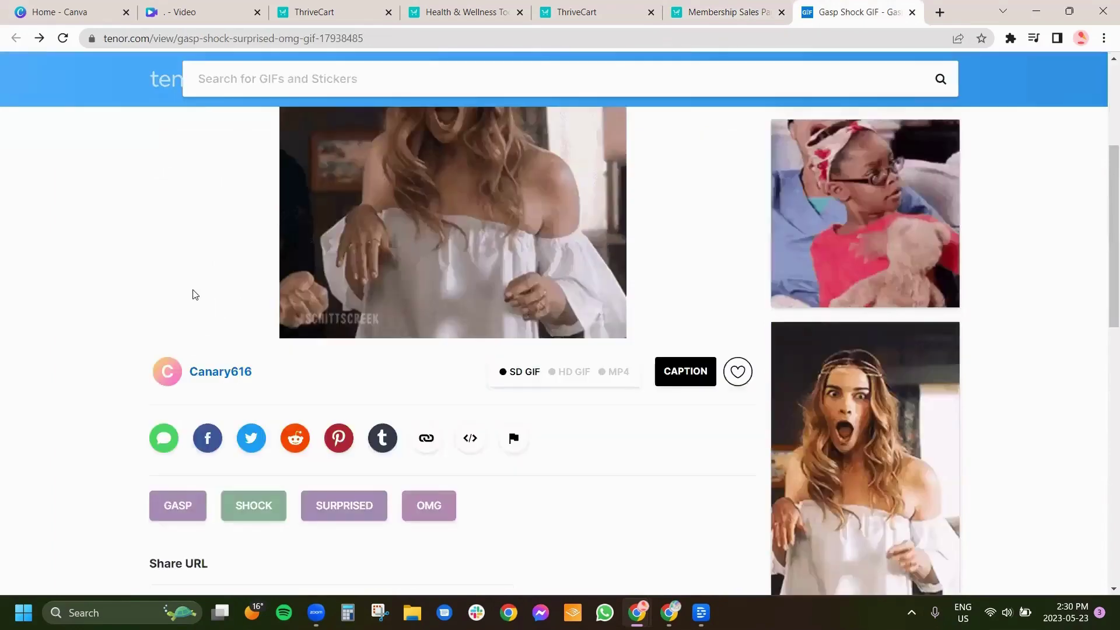
{"action": "scroll", "coordinate": [175, 294], "scroll_direction": "down", "scroll_amount": 4}
{"action": "scroll", "coordinate": [115, 337], "scroll_direction": "down", "scroll_amount": 4}
{"action": "scroll", "coordinate": [114, 337], "scroll_direction": "up", "scroll_amount": 4}
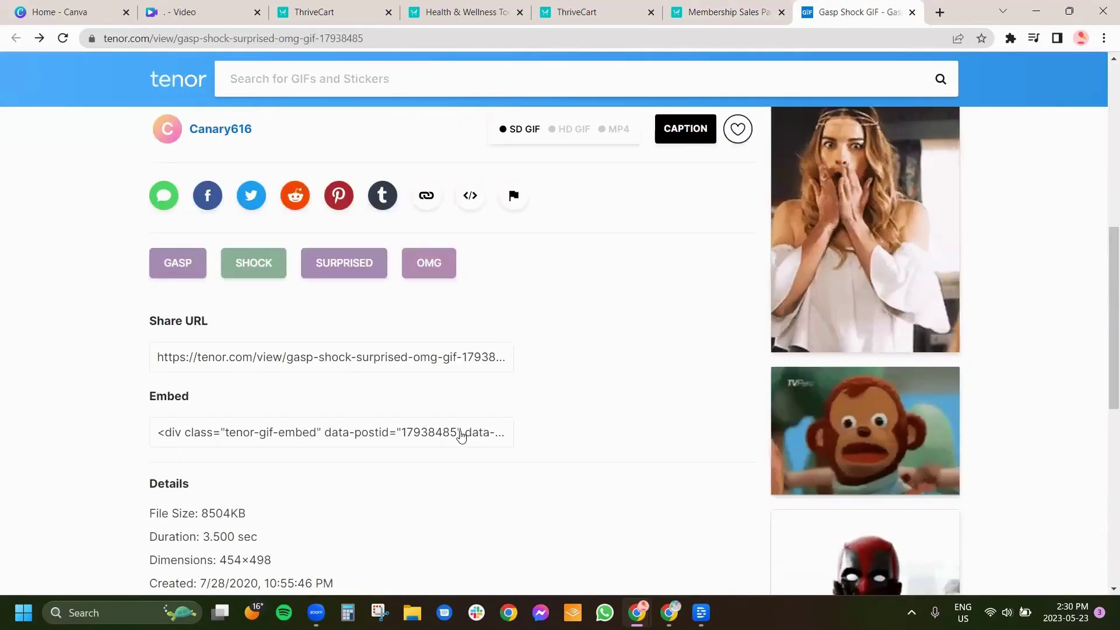
{"action": "left_click", "coordinate": [461, 432]}
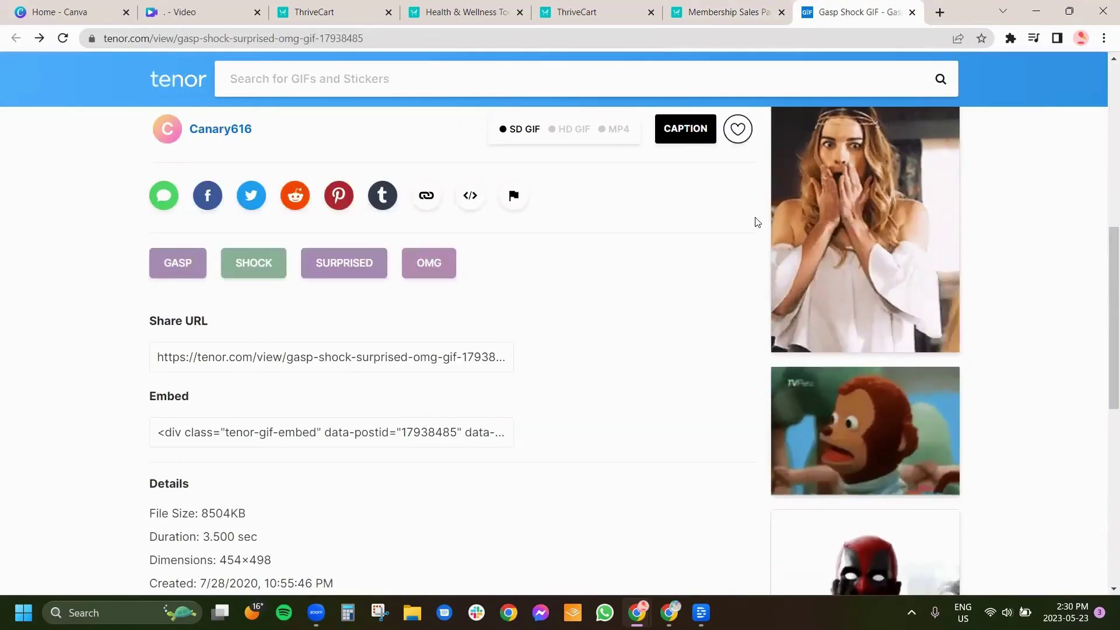
Step: In the page editor, open the Bonus #5 video element to review its Tenor GIF embed code
{"action": "left_click", "coordinate": [603, 6]}
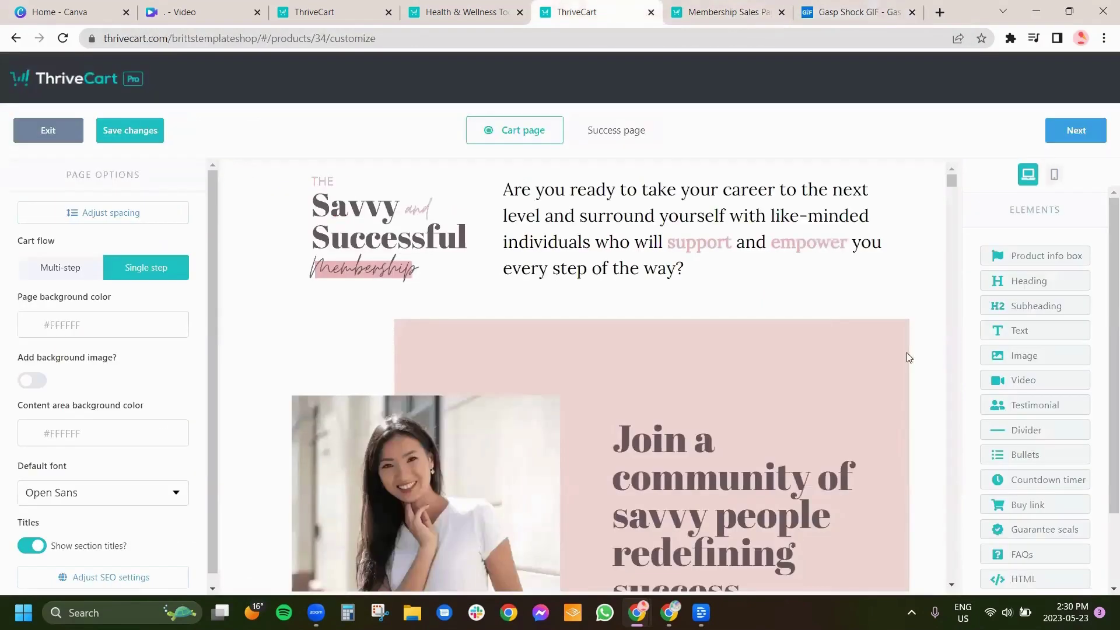
{"action": "scroll", "coordinate": [954, 183], "scroll_direction": "down", "scroll_amount": 8}
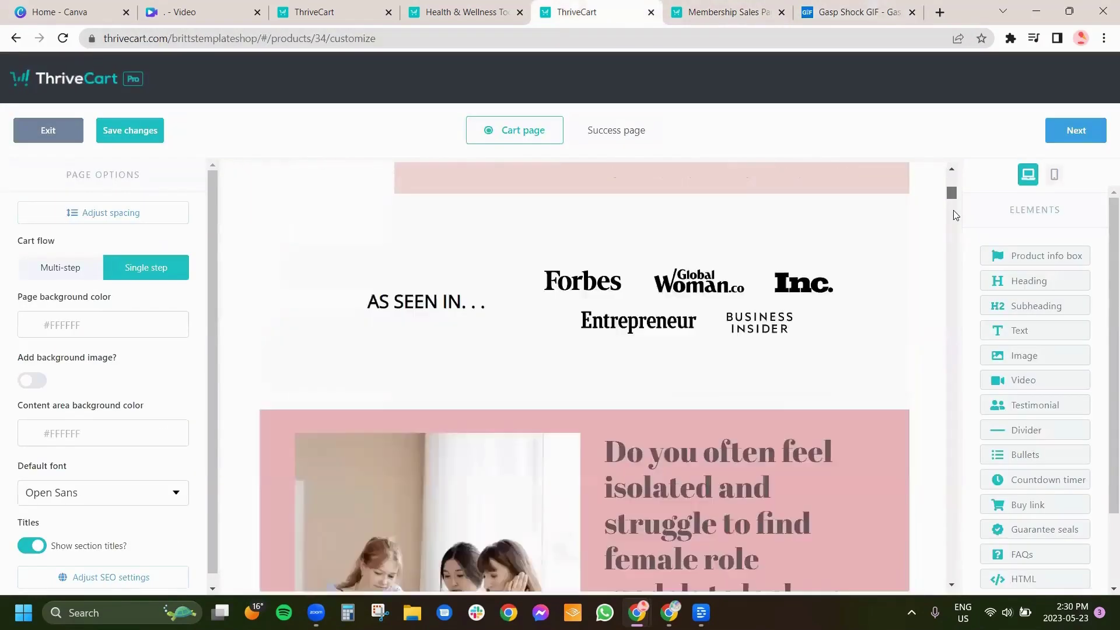
{"action": "scroll", "coordinate": [954, 216], "scroll_direction": "down", "scroll_amount": 15}
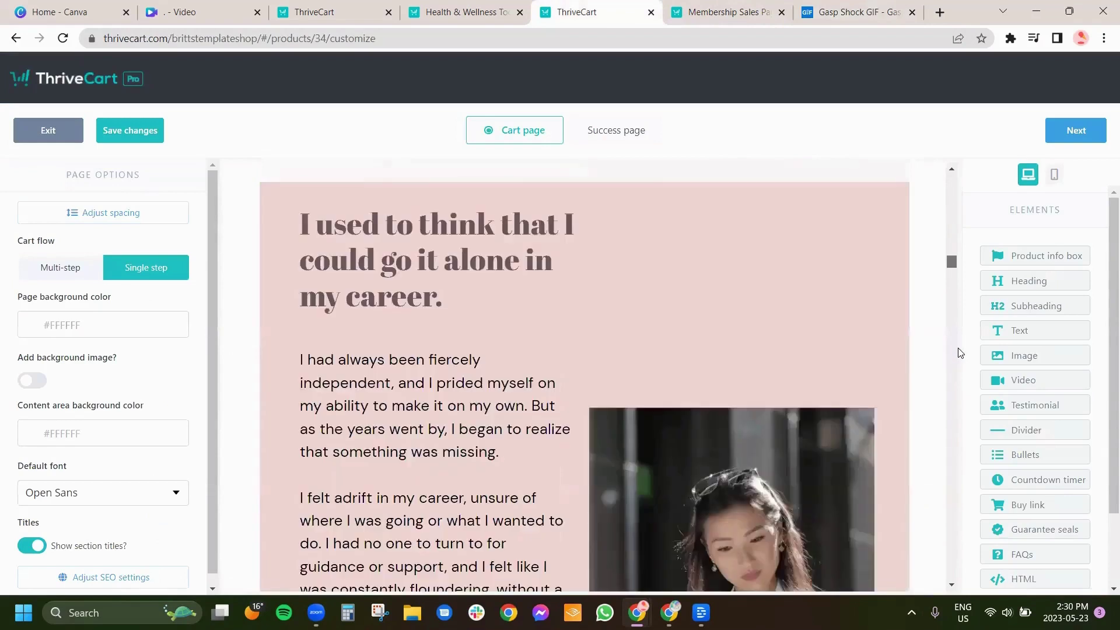
{"action": "scroll", "coordinate": [960, 352], "scroll_direction": "down", "scroll_amount": 10}
{"action": "left_click_drag", "start_coordinate": [957, 417], "coordinate": [957, 412]}
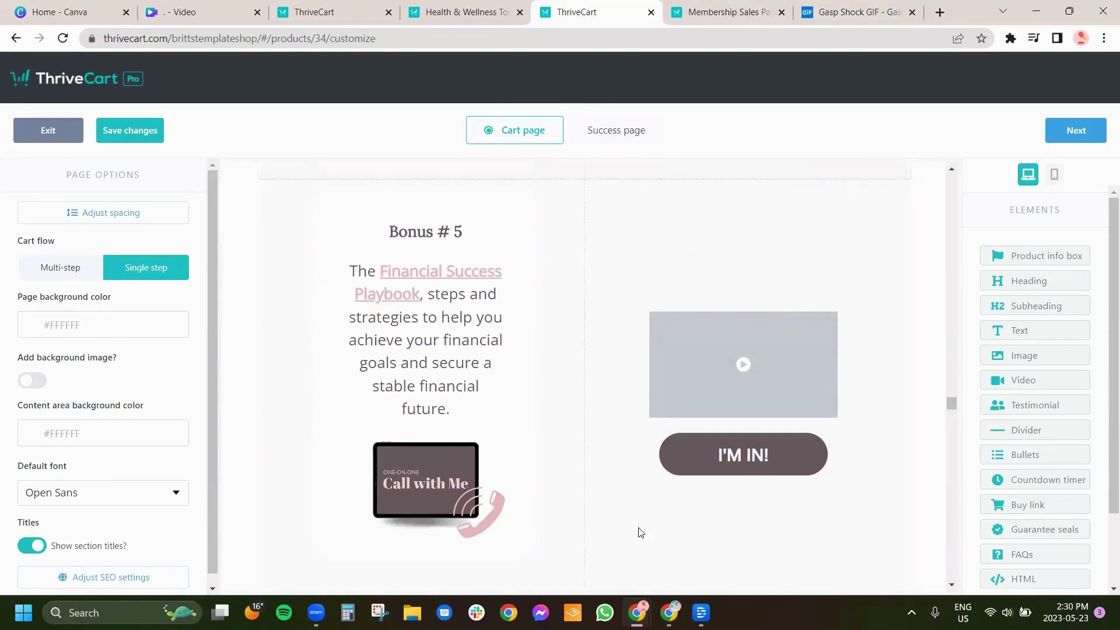
{"action": "left_click", "coordinate": [681, 343]}
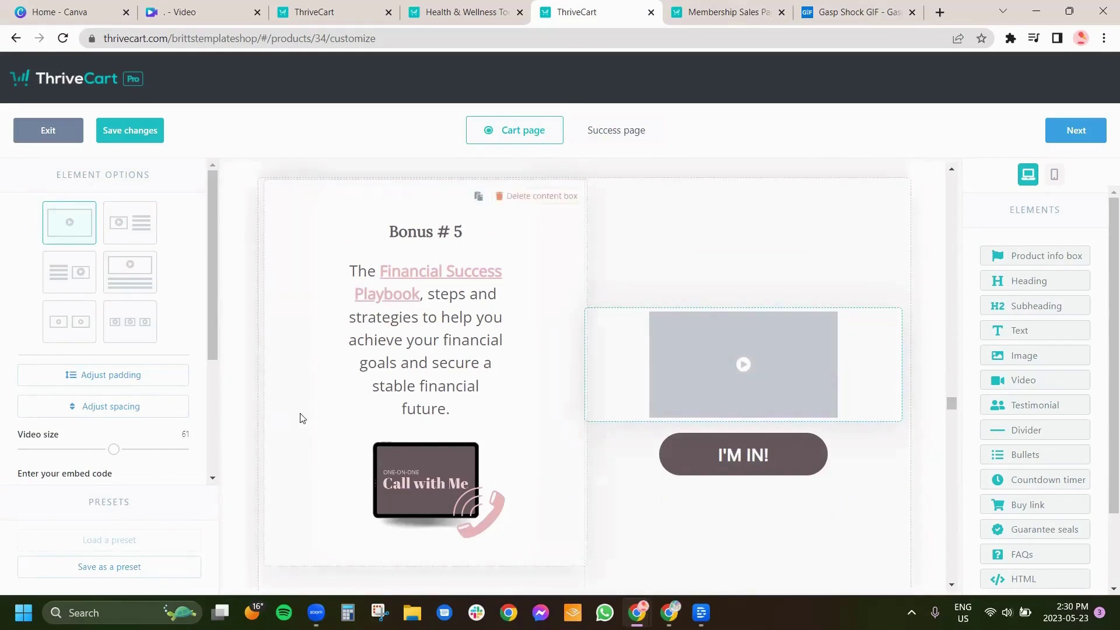
Step: Bring up the live Membership Sales Page with the Tenor gasp GIF beside Bonus #5
{"action": "left_click", "coordinate": [706, 11]}
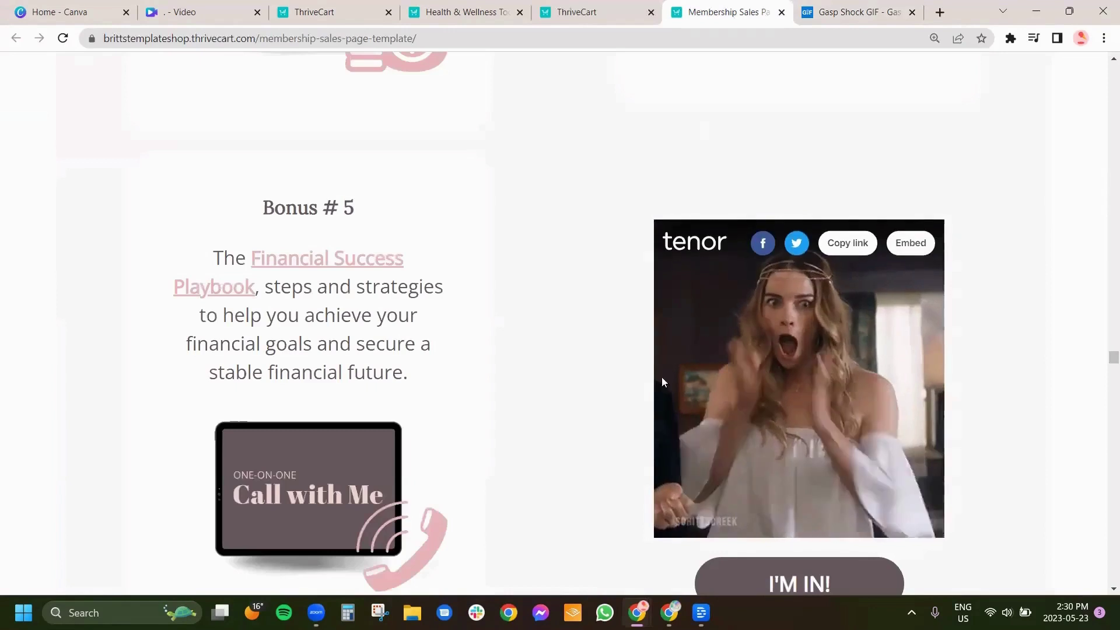
{"action": "left_click", "coordinate": [597, 11]}
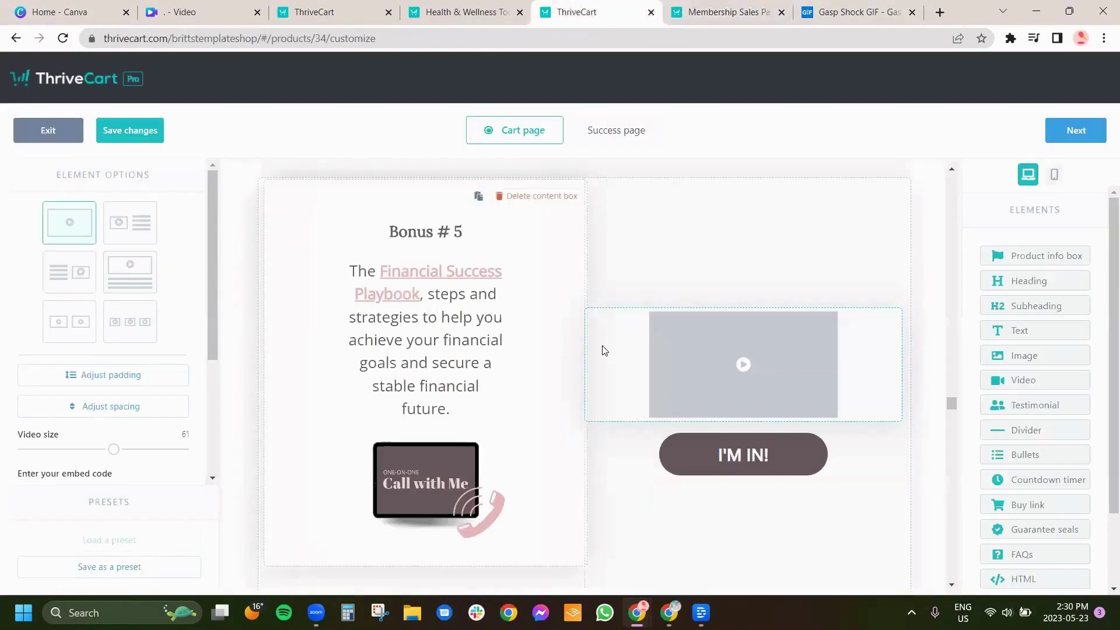
{"action": "scroll", "coordinate": [66, 356], "scroll_direction": "down", "scroll_amount": 3}
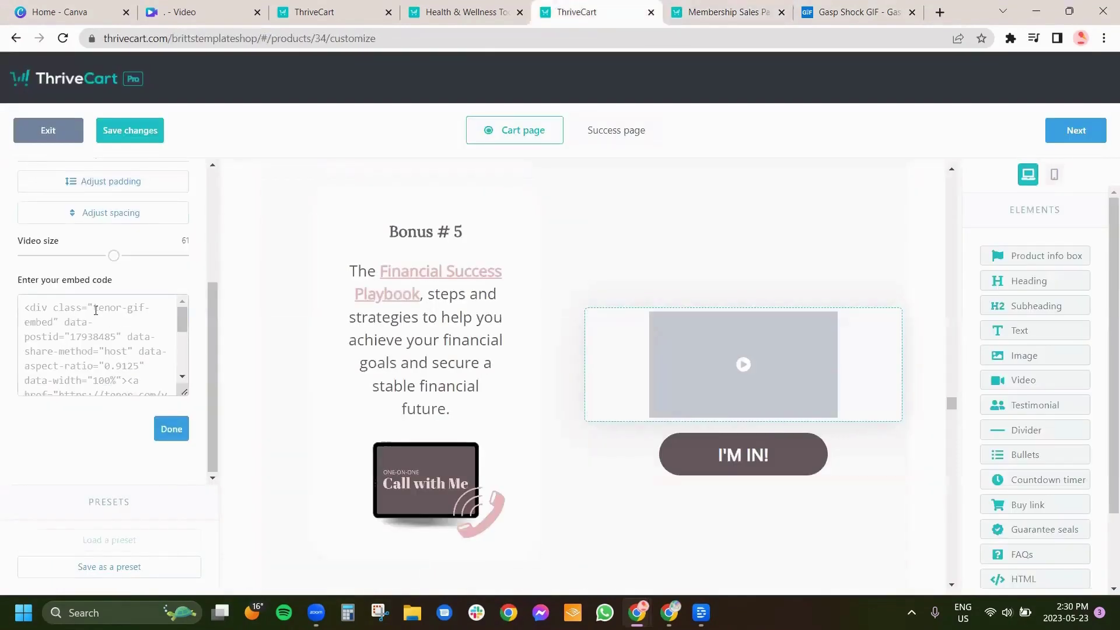
{"action": "scroll", "coordinate": [186, 388], "scroll_direction": "down", "scroll_amount": 5}
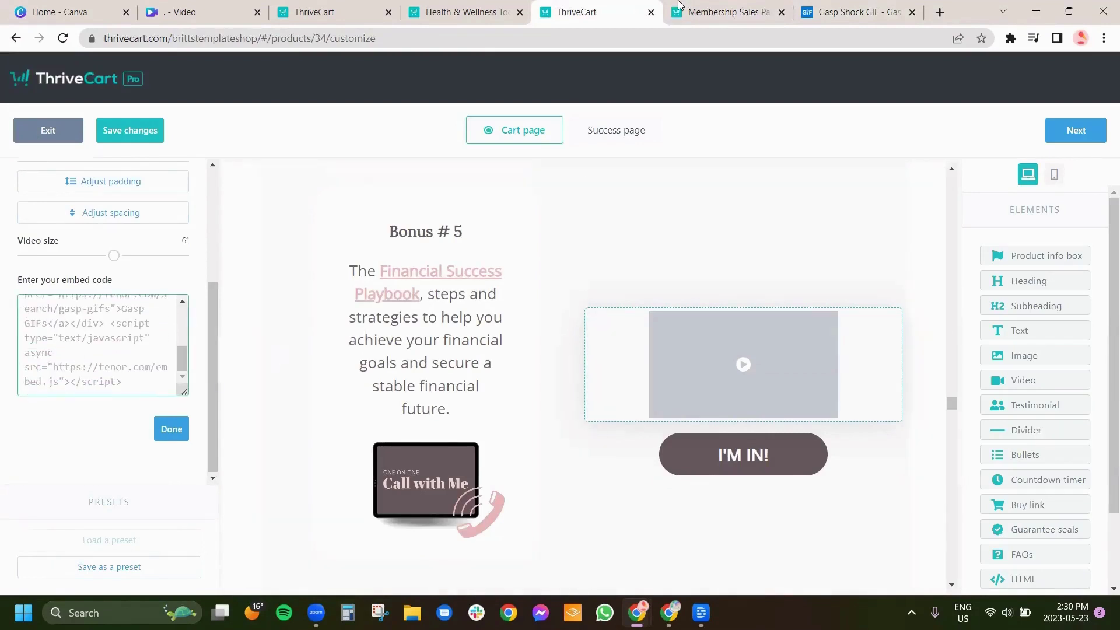
{"action": "left_click", "coordinate": [705, 7]}
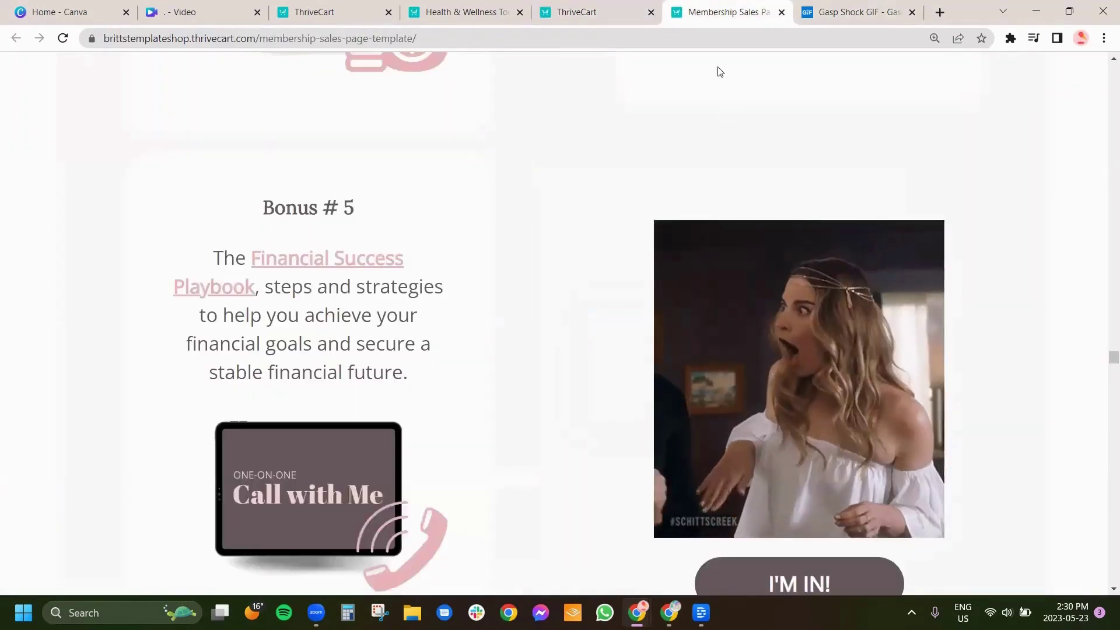
Step: Return to the editor showing the Bonus #5 embed code ending in Tenor's embed.js script
{"action": "mouse_move", "coordinate": [805, 341]}
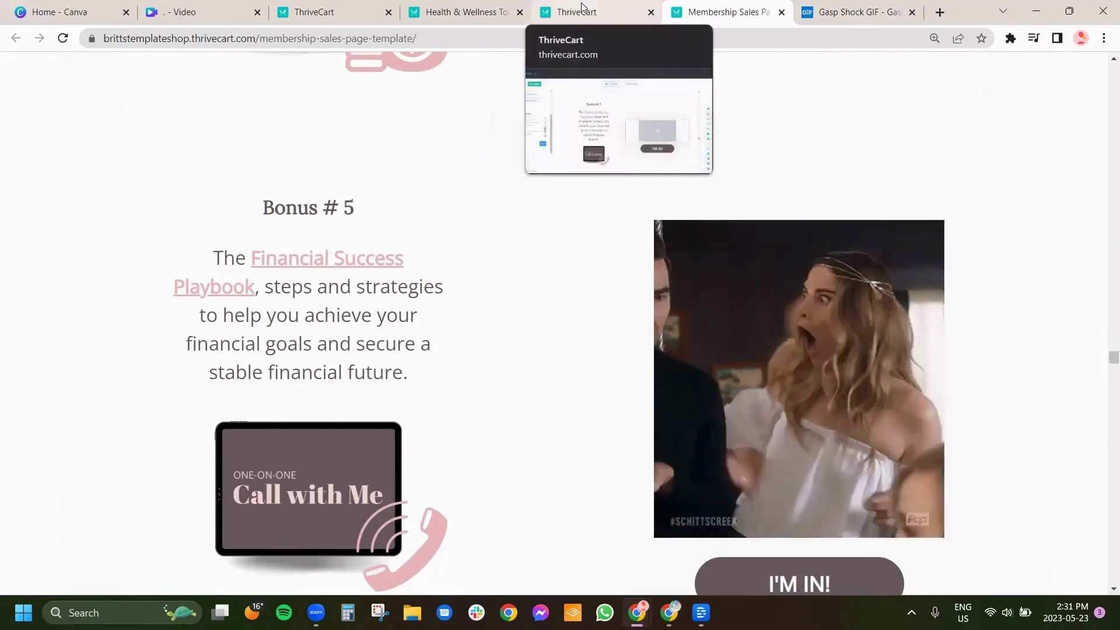
{"action": "left_click", "coordinate": [581, 9]}
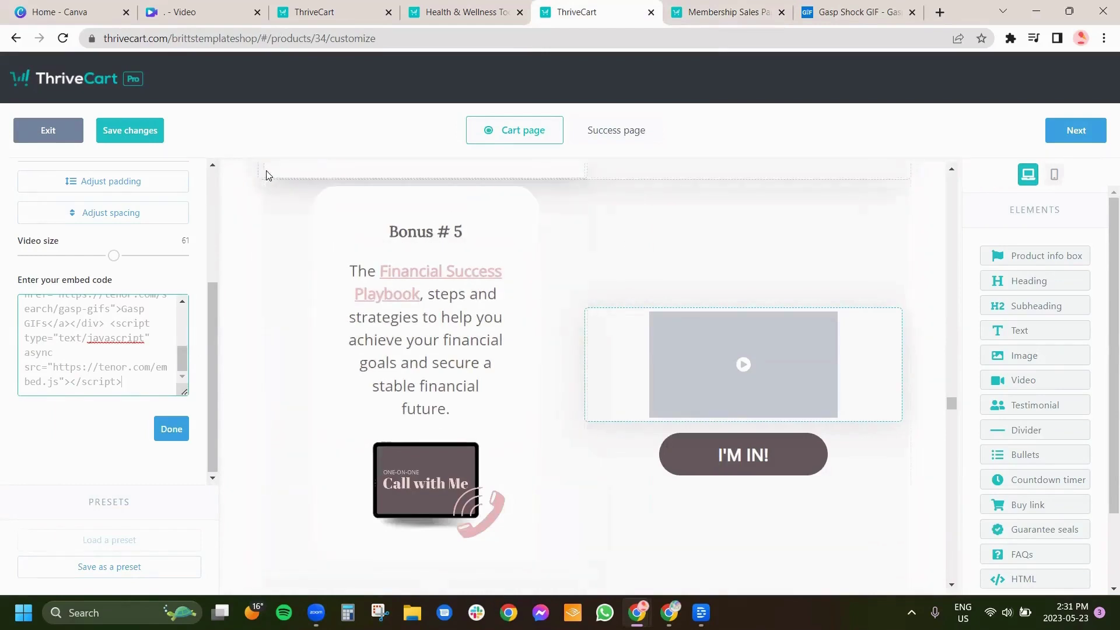
{"action": "scroll", "coordinate": [563, 448], "scroll_direction": "down", "scroll_amount": 4}
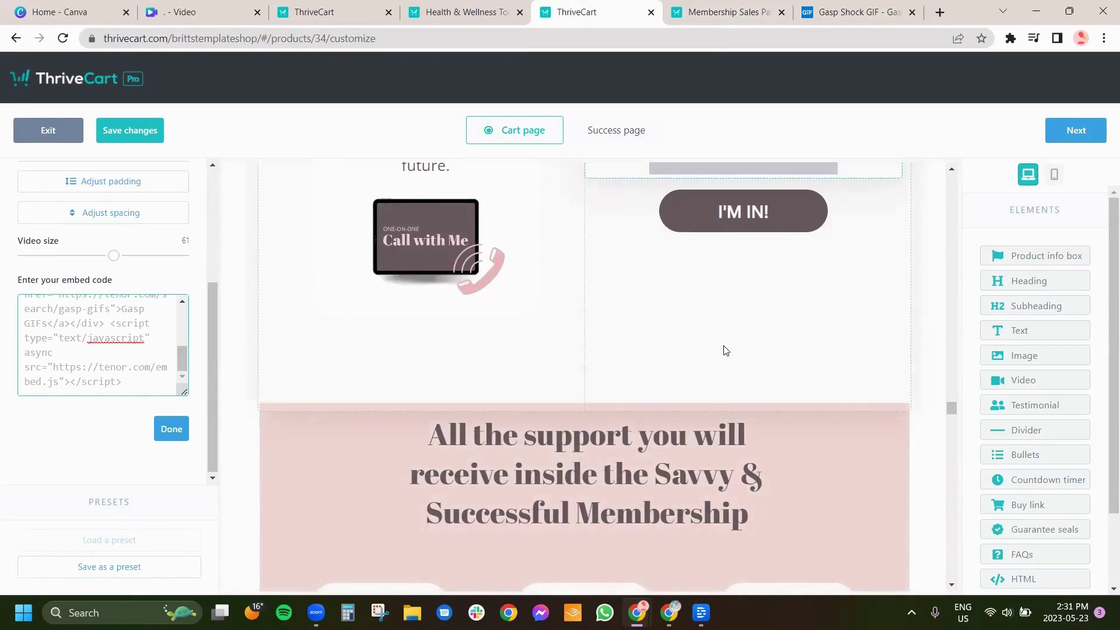
{"action": "scroll", "coordinate": [695, 381], "scroll_direction": "up", "scroll_amount": 4}
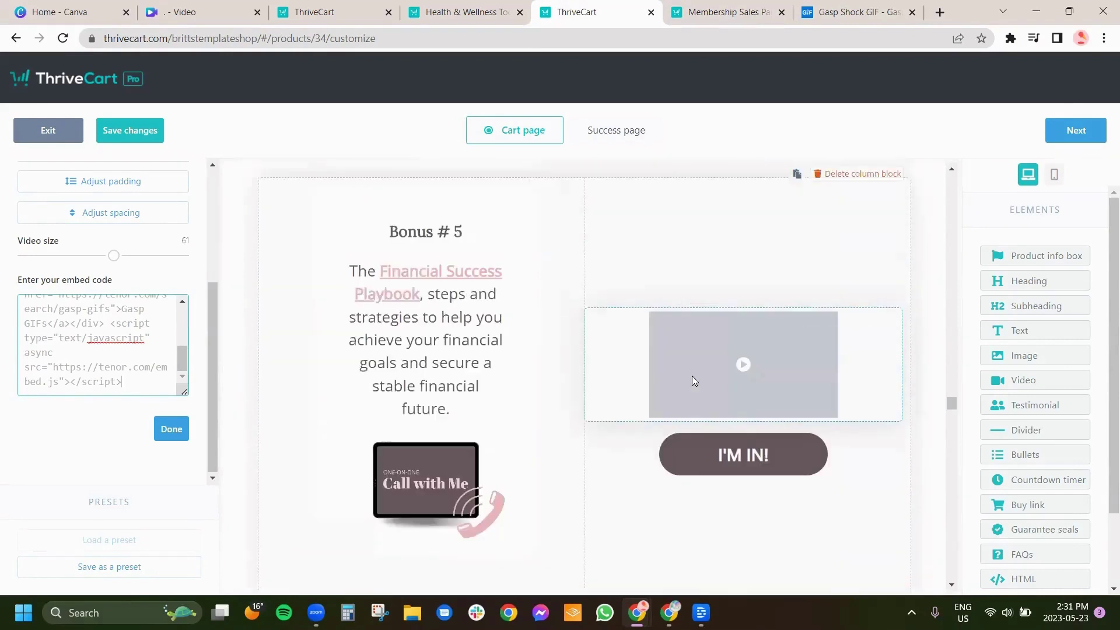
{"action": "scroll", "coordinate": [694, 381], "scroll_direction": "up", "scroll_amount": 4}
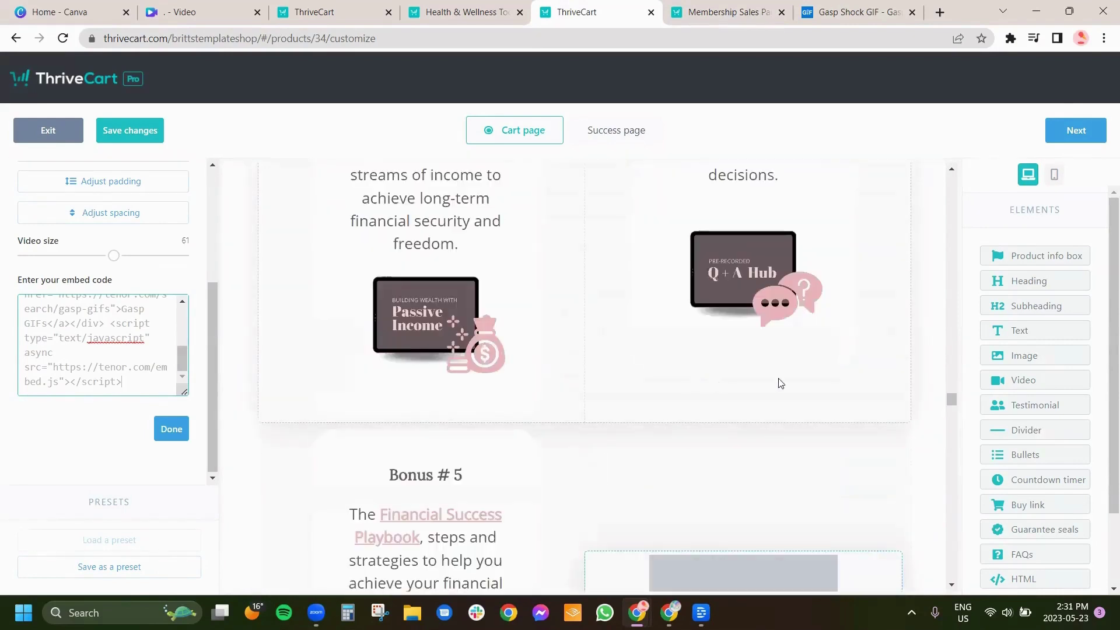